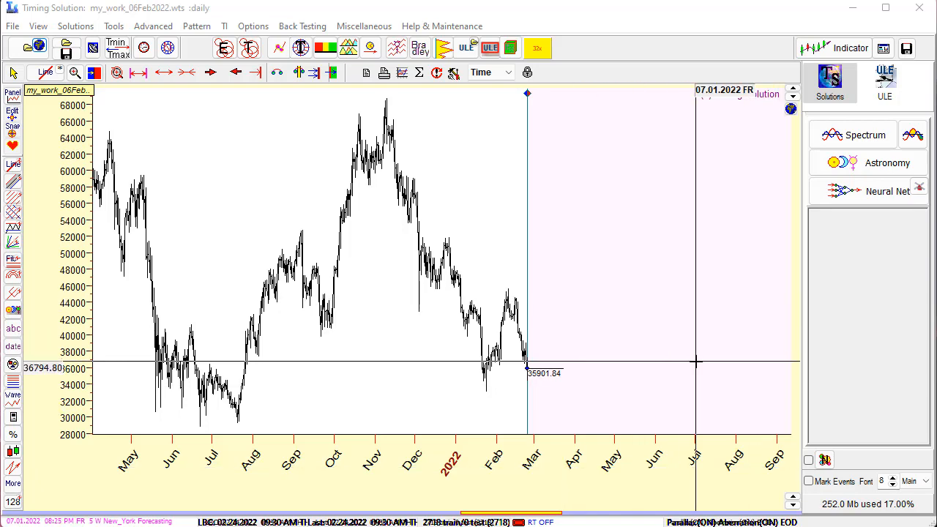
Calculate the Classical Bradley Geo model for the price data and overlay its projection line on the main price chart
mouse_move(684, 364)
left_mouse_down()
mouse_move(634, 369)
mouse_move(691, 368)
left_mouse_up()
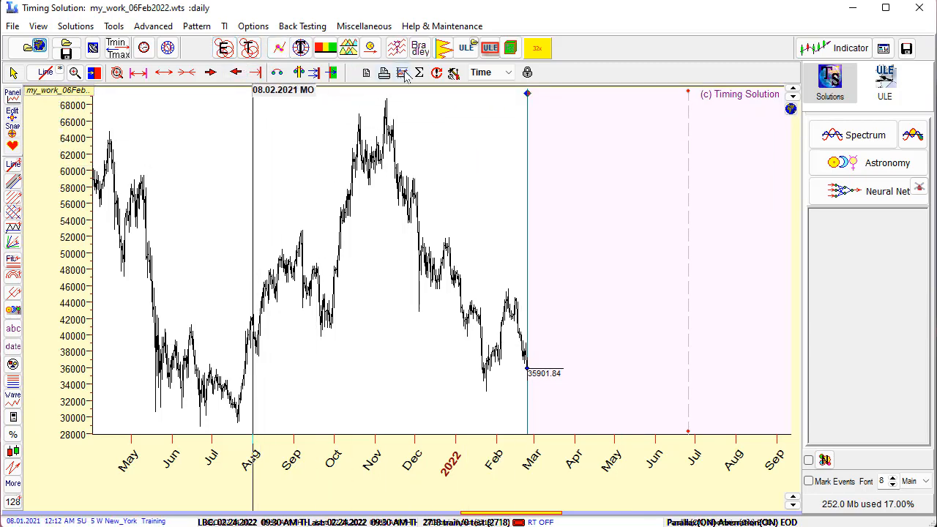
left_click(422, 53)
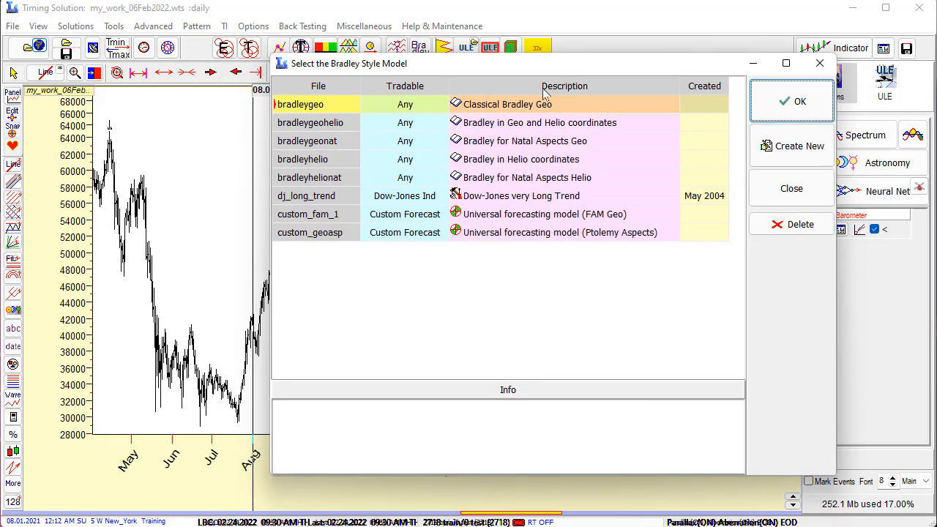
left_click(513, 106)
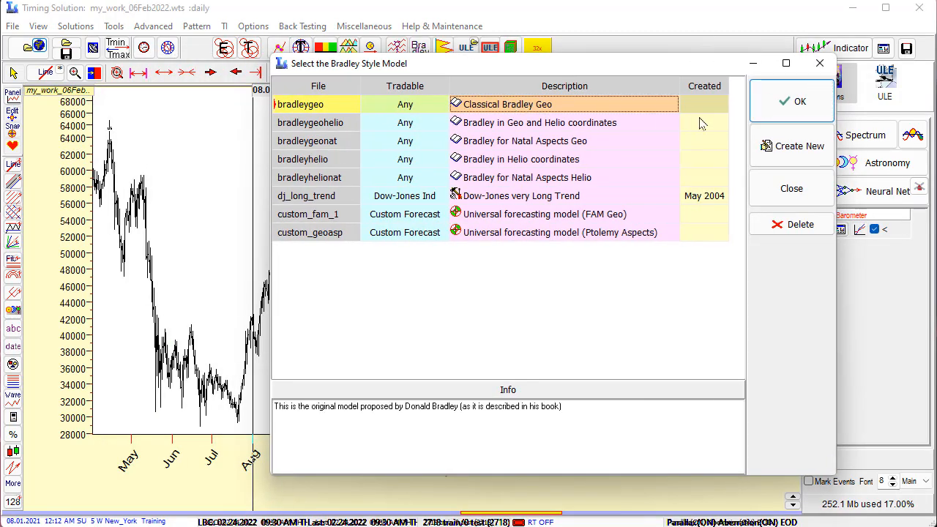
left_click(778, 107)
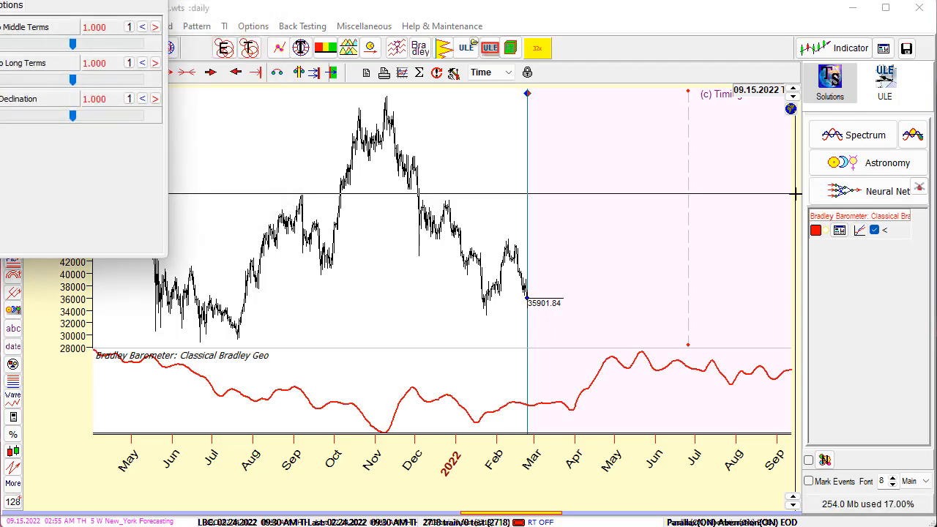
left_click(861, 232)
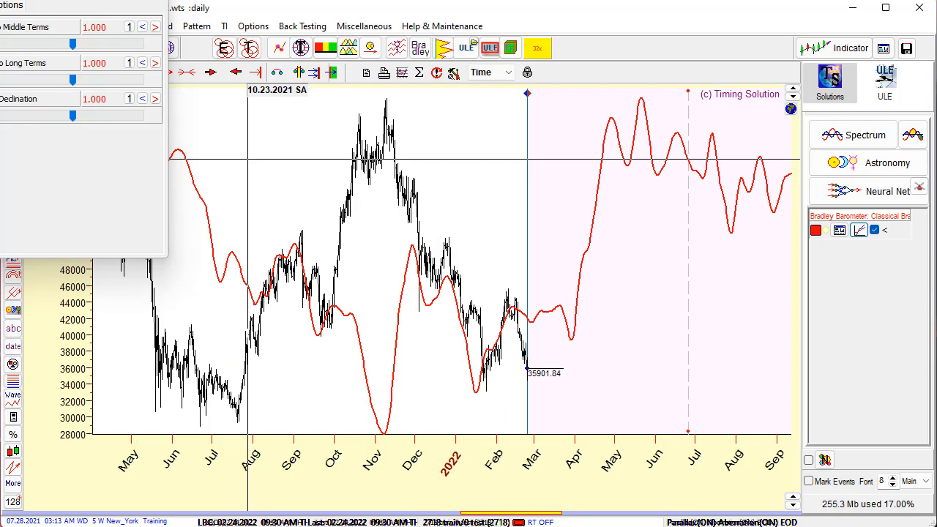
Bring the Bradley Barometer window into view and open the Classical Bradley Geo model for editing
left_click_drag(0, 0, 322, 82)
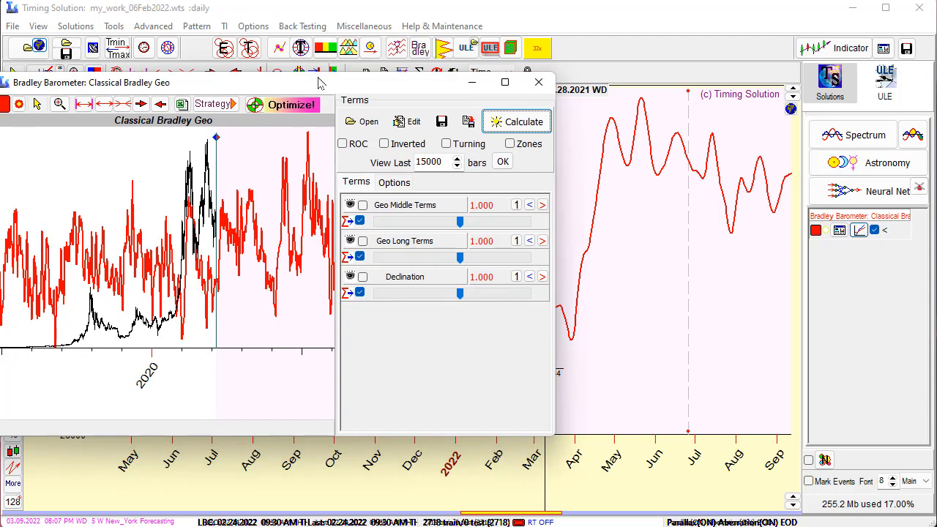
left_click(414, 128)
left_click_drag(249, 143, 504, 131)
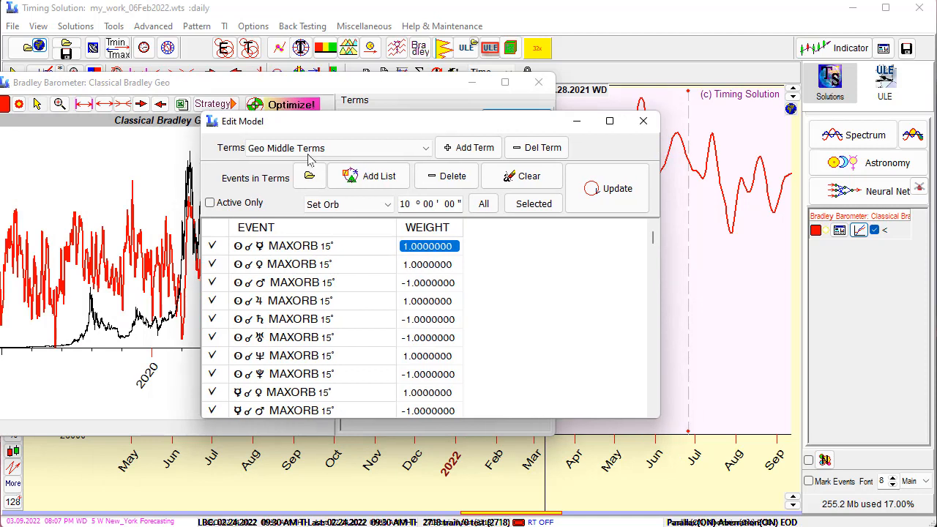
Review the events in the Geo Long Terms and Declination groups, ending on the Geo Middle Terms group
left_click(430, 148)
left_click(350, 166)
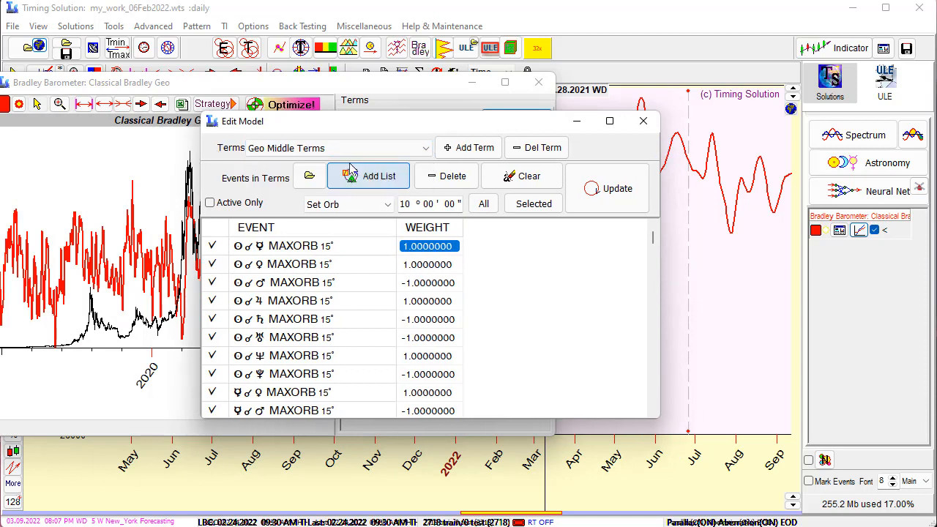
key("Down")
key("Down")
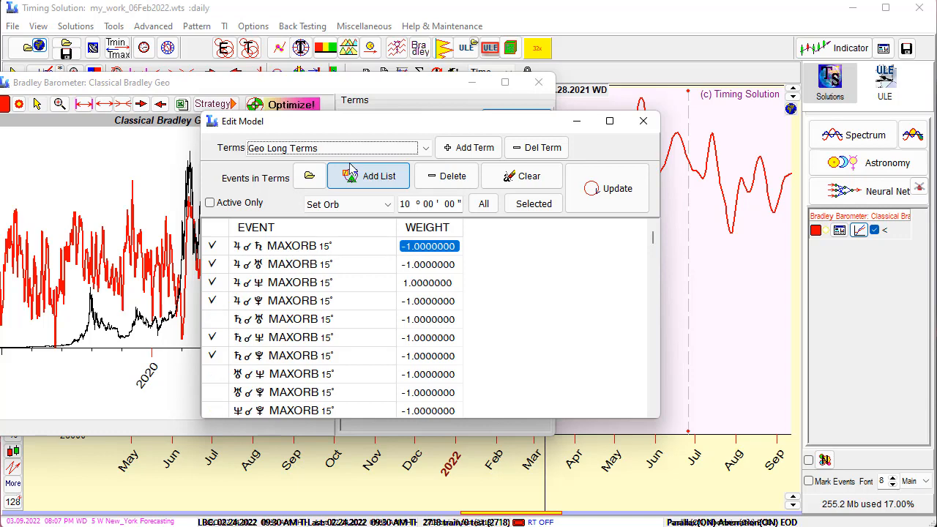
key("Up")
key("Down")
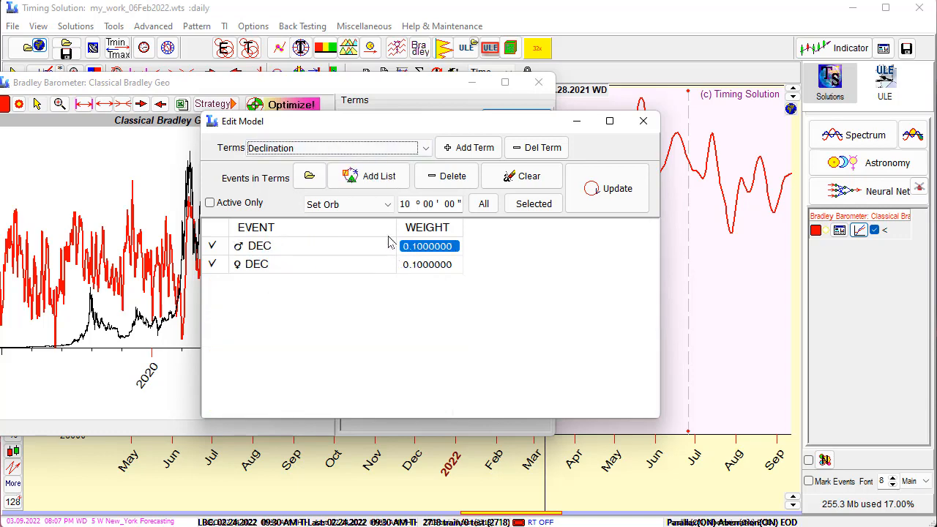
left_click(398, 150)
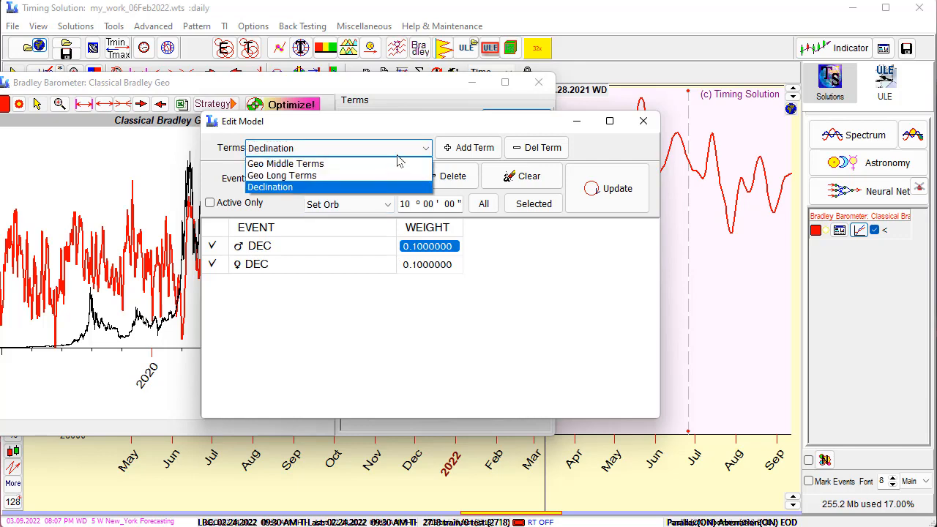
key("Up")
key("Up")
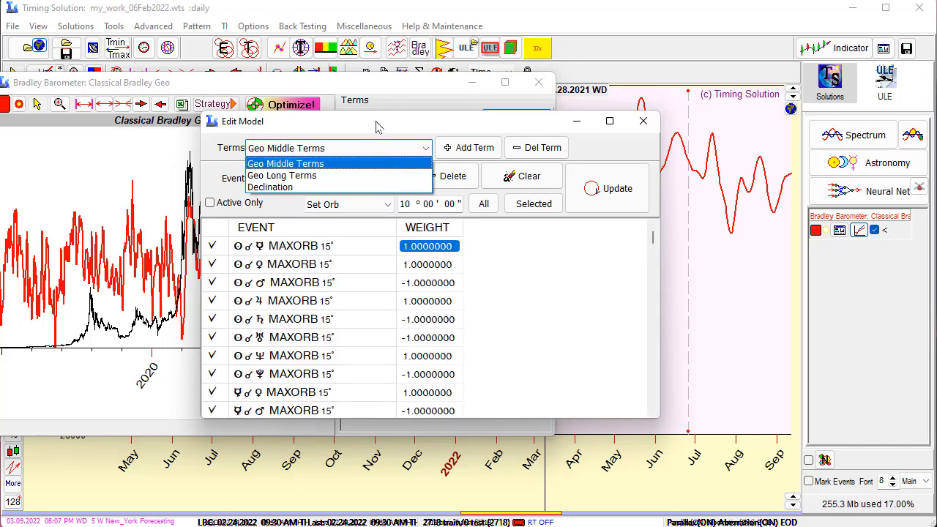
left_click(347, 171)
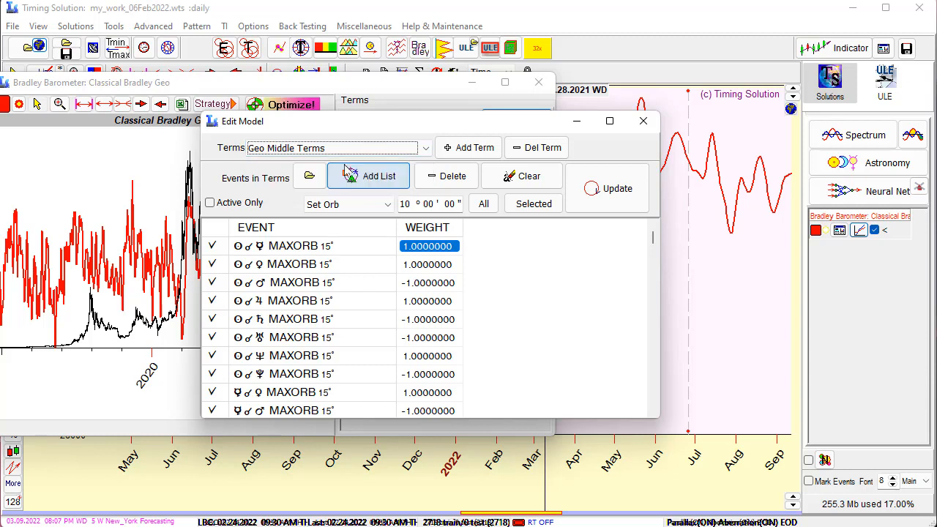
Examine the planetary aspects in the Geo Middle Terms group together with their orbs and positive or negative weights
left_click(248, 252)
scroll(249, 255, "down", 20)
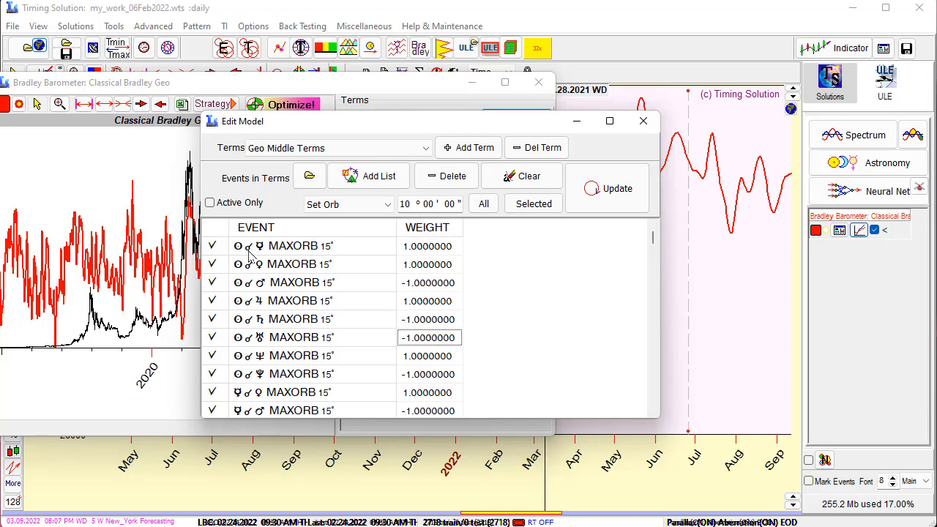
scroll(242, 269, "down", 10)
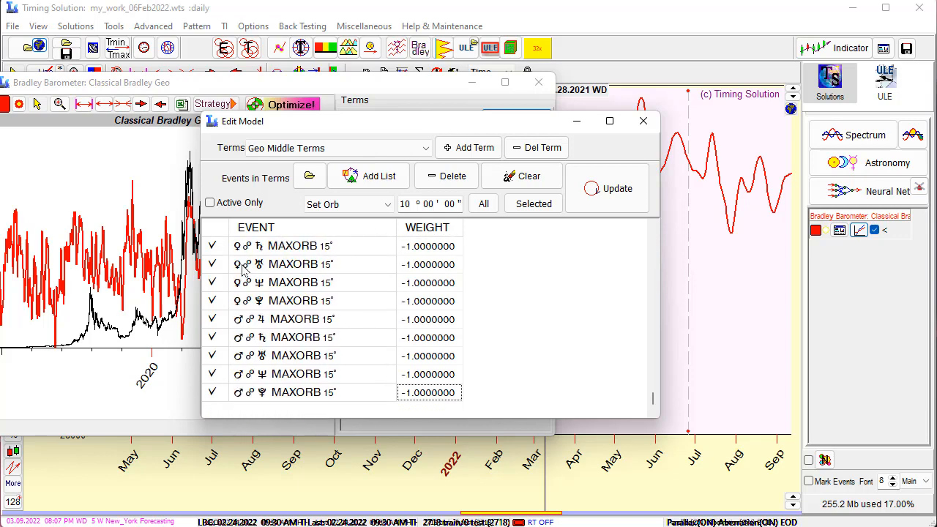
scroll(313, 378, "up", 5)
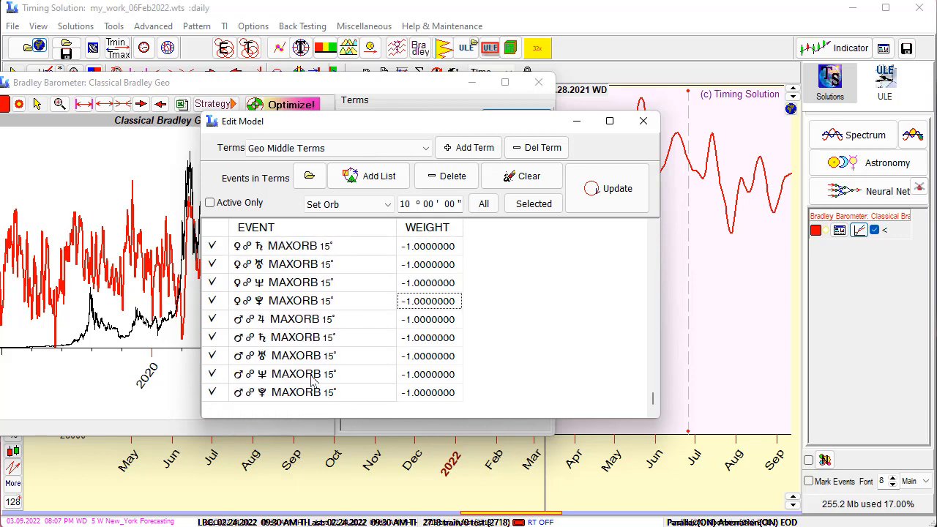
scroll(312, 379, "up", 20)
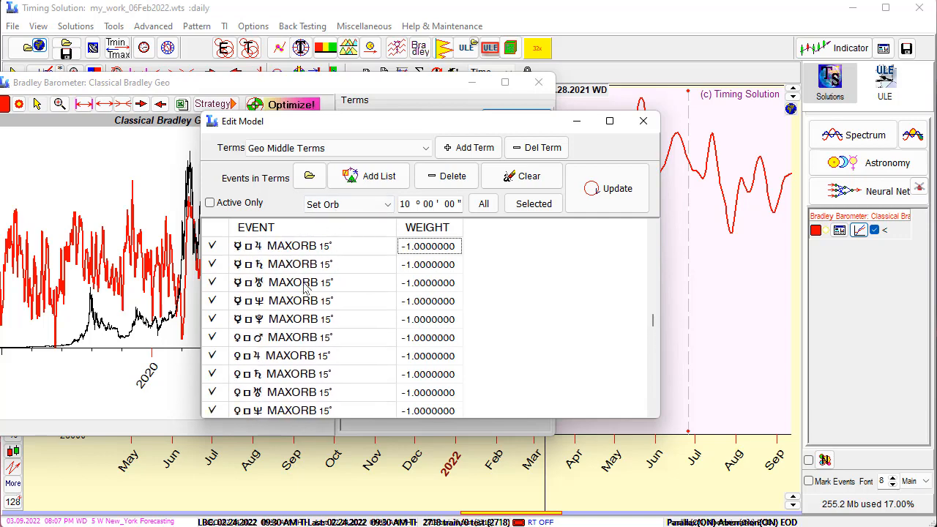
scroll(306, 289, "up", 10)
scroll(307, 289, "up", 10)
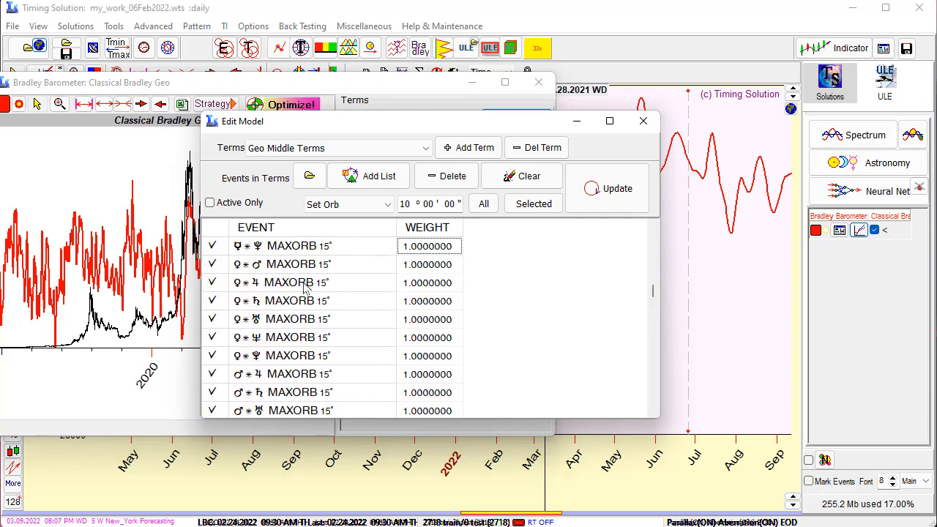
scroll(306, 289, "up", 2)
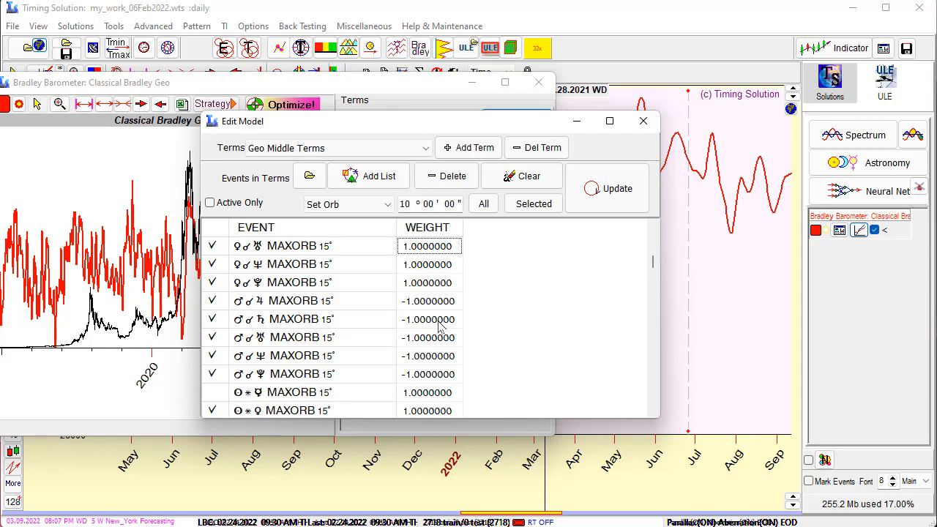
scroll(427, 286, "up", 3)
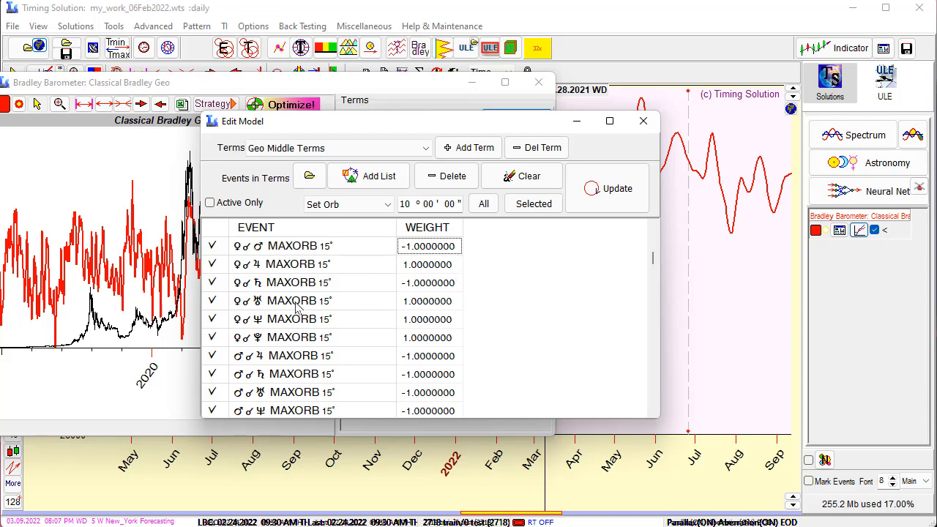
key("Down")
key("Down")
key("Down")
key("Down")
key("Down")
key("Down")
key("Down")
key("Down")
key("Down")
key("Down")
key("Down")
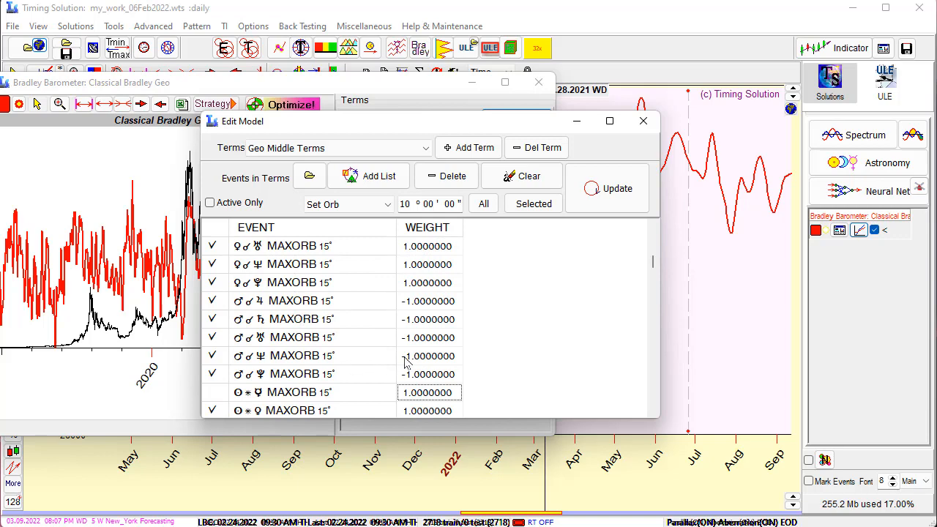
key("Up")
key("Up")
key("Up")
key("Up")
key("Up")
key("Up")
key("Up")
key("Up")
key("Up")
key("Up")
key("Up")
key("Up")
key("Up")
key("Up")
key("Up")
key("Up")
key("Up")
key("Up")
key("Up")
key("Up")
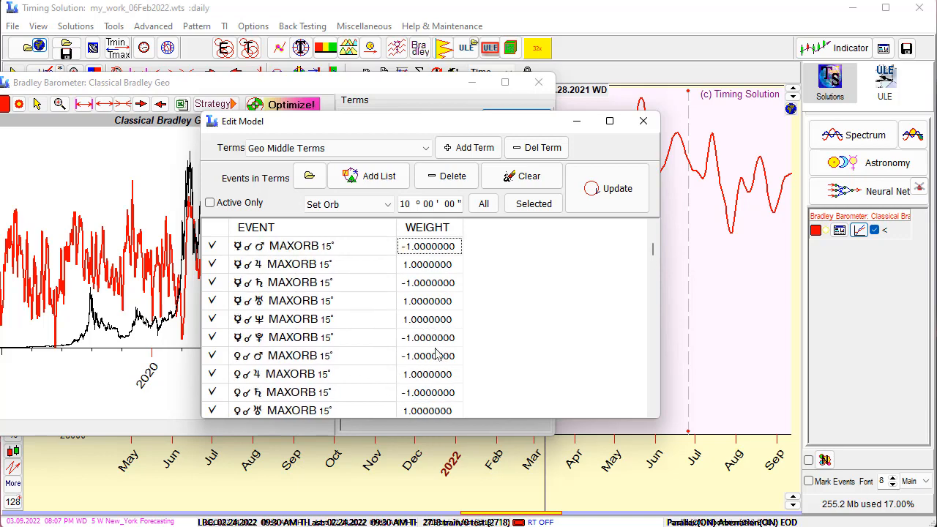
key("Up")
key("Up")
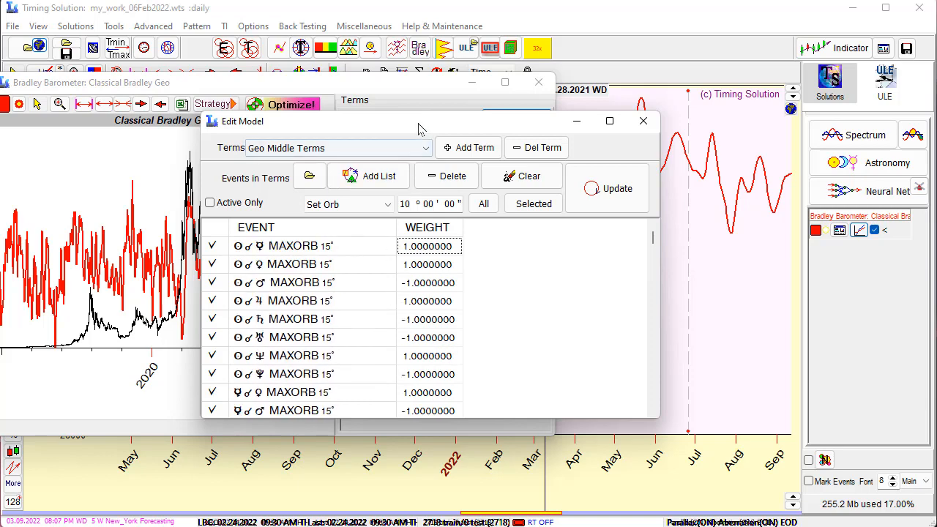
Set the weight of the Sun-Mercury conjunction to 100 in the Geo Middle Terms and update the model
left_click_drag(419, 128, 246, 253)
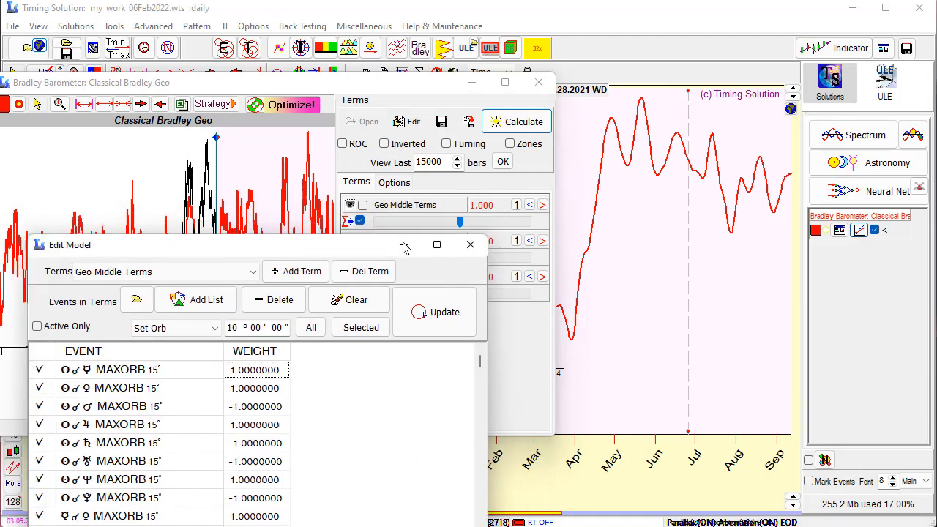
left_click_drag(405, 246, 733, 137)
left_click(574, 264)
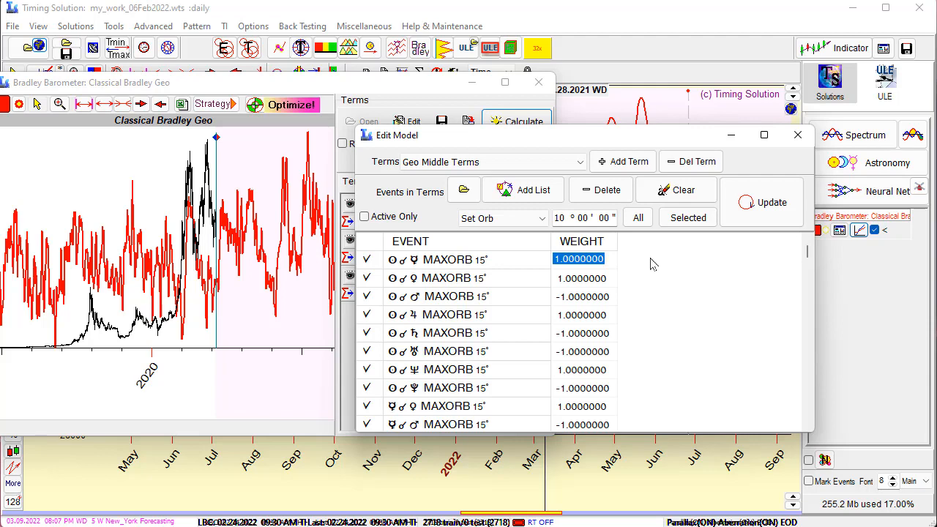
type("100")
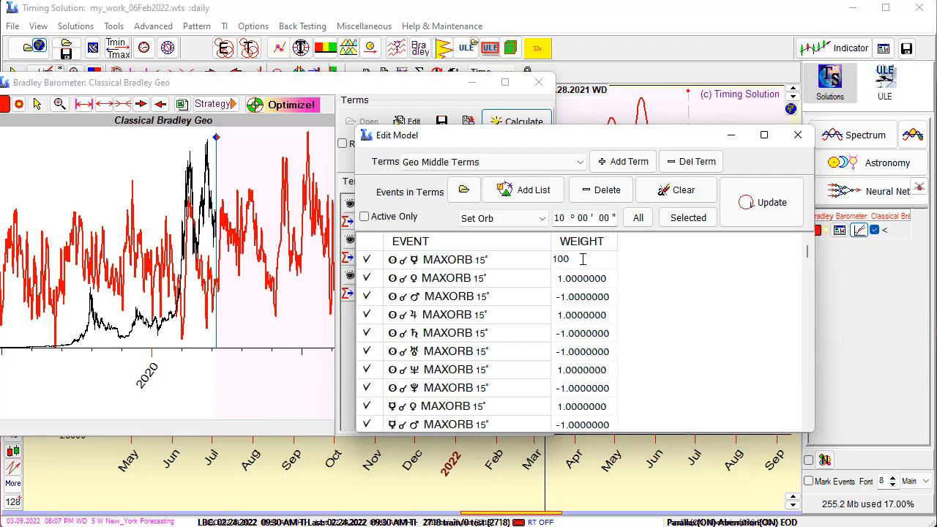
left_click(739, 212)
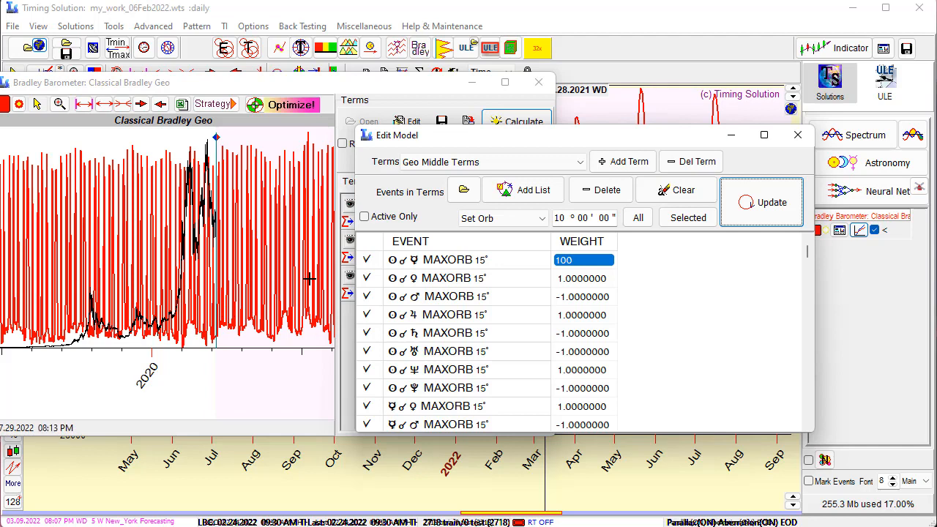
Examine the recalculated projection line on the main chart around the March to April 2022 peak
left_click_drag(605, 135, 910, 94)
left_click_drag(415, 93, 262, 130)
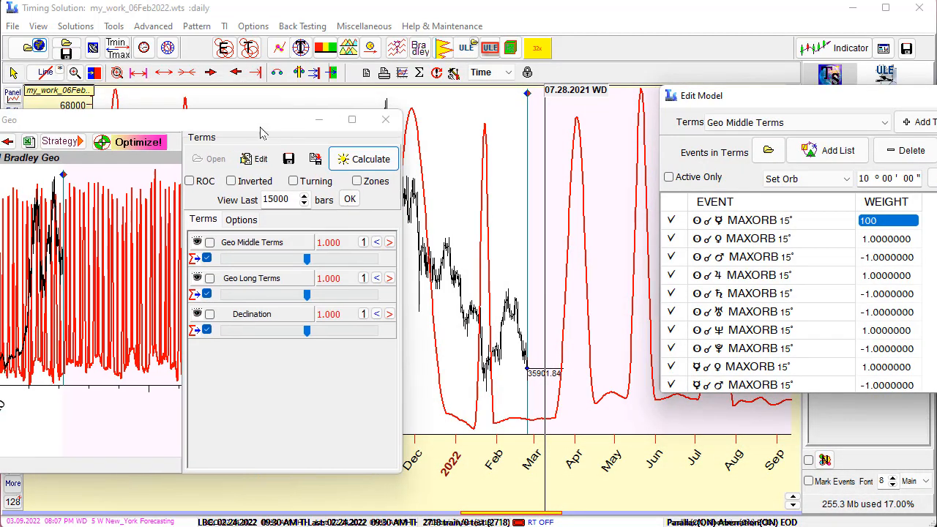
left_click_drag(457, 258, 604, 383)
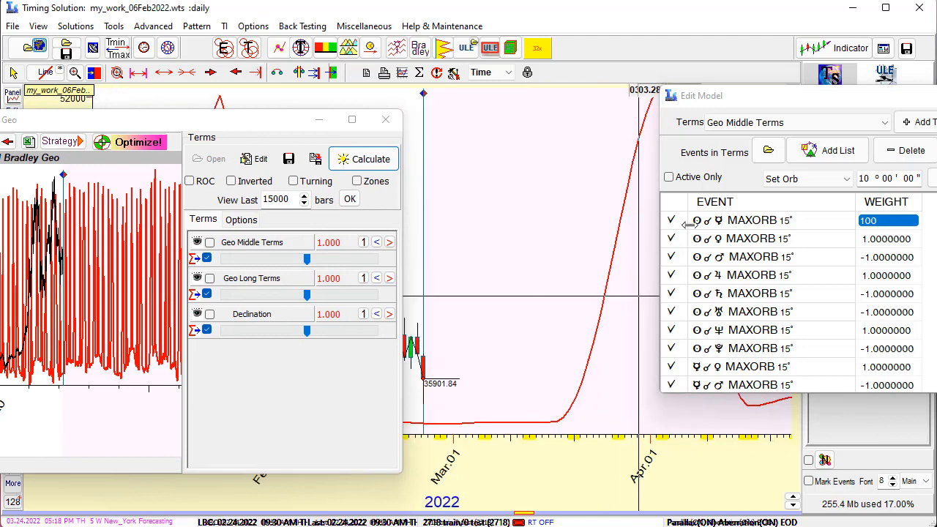
Set the weight of the Sun-Mercury conjunction in the Geo Middle Terms back to 1
left_click_drag(762, 96, 566, 141)
left_click(704, 270)
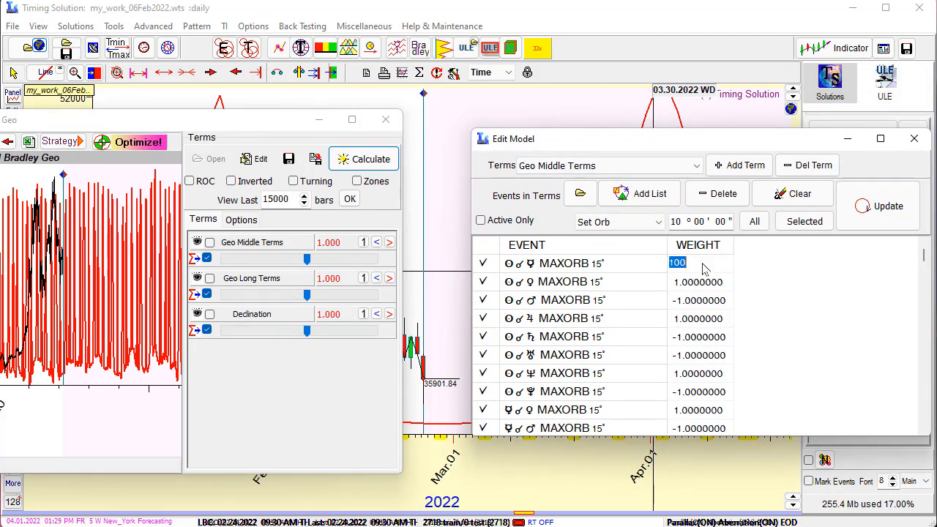
type("1")
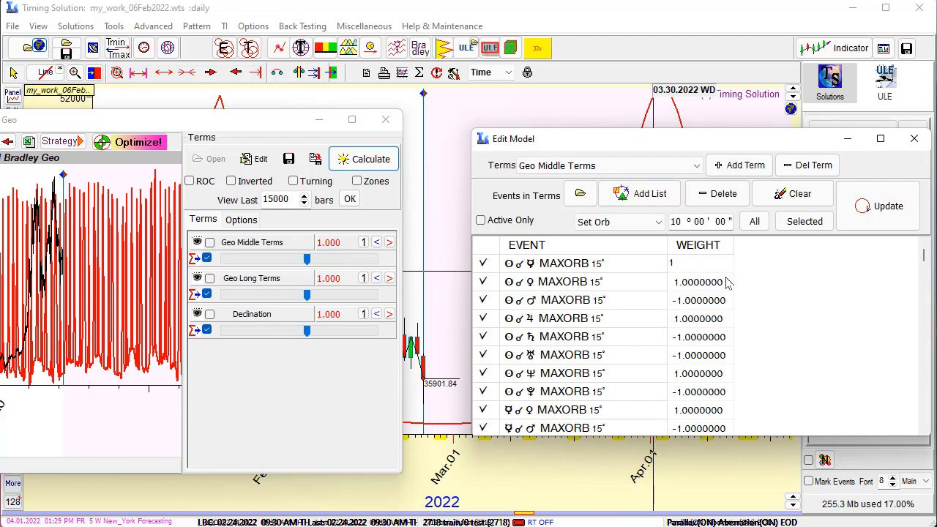
left_click(715, 340)
left_click(695, 269)
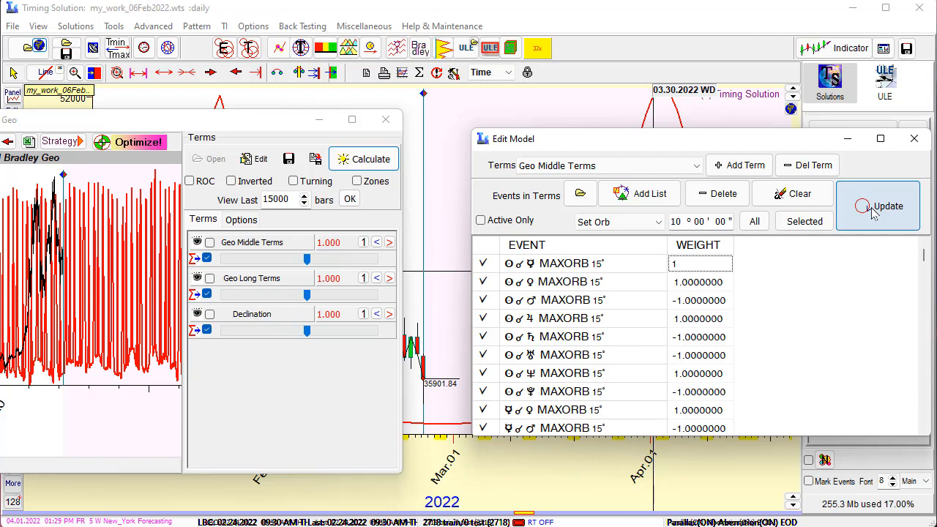
left_click(714, 295)
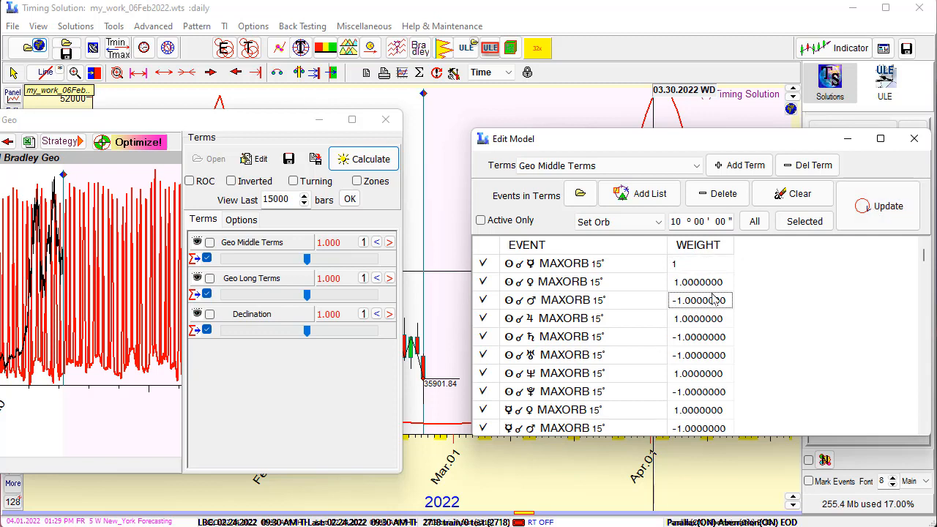
left_click(703, 266)
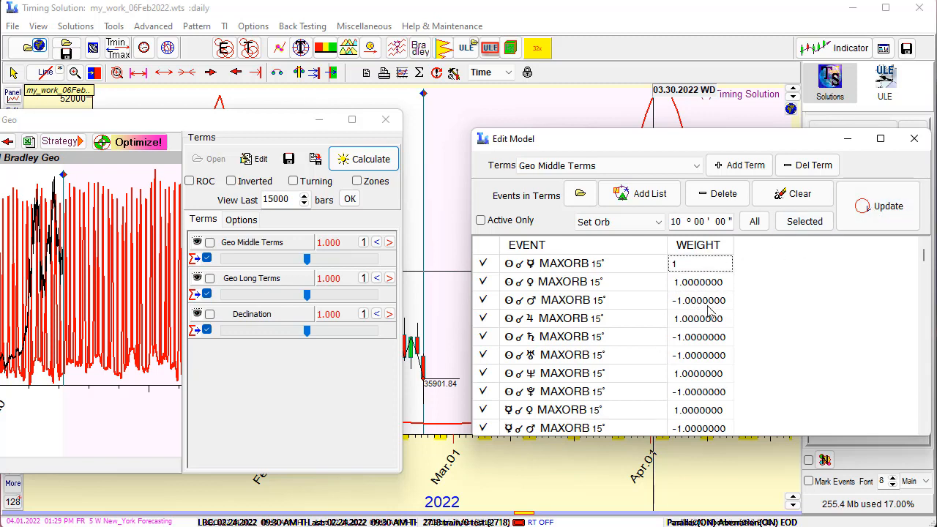
left_click(694, 271)
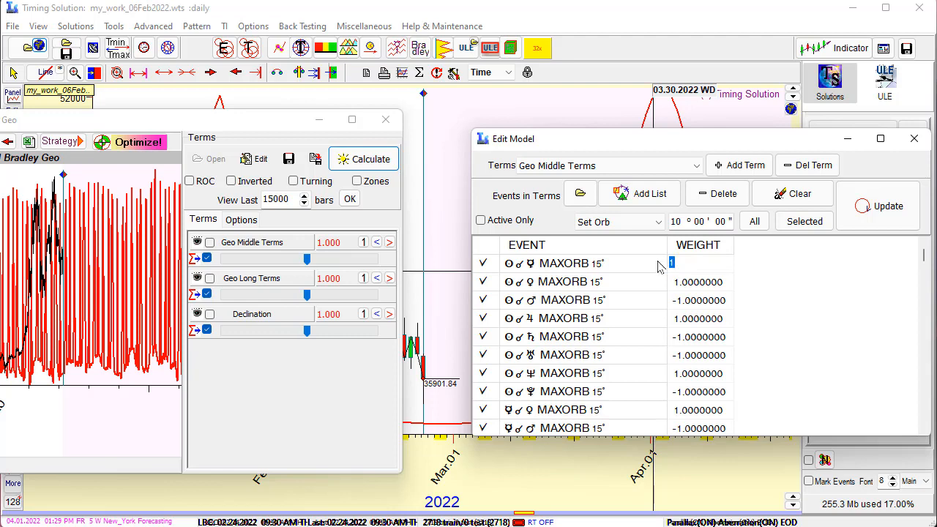
Examine the aspects and their weights throughout the Geo Middle Terms and Geo Long Terms groups of the model
left_click_drag(651, 149, 577, 168)
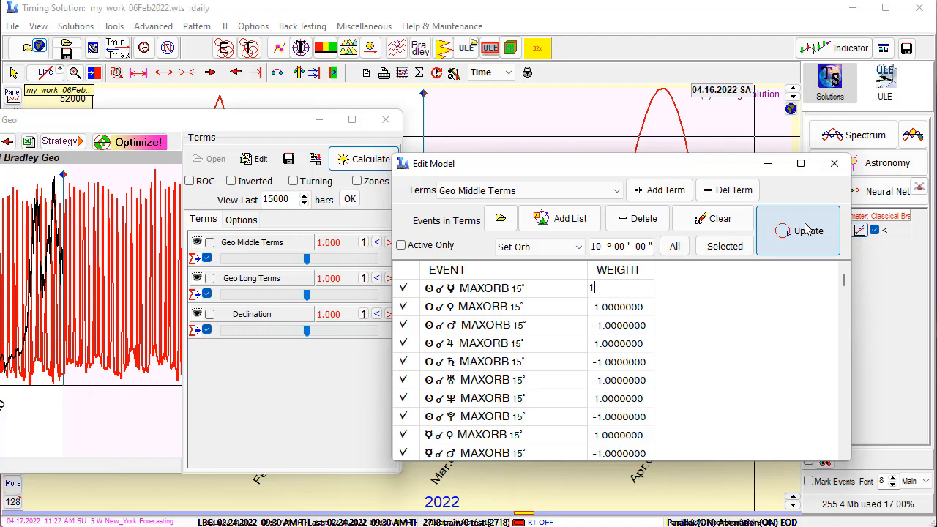
scroll(624, 352, "down", 5)
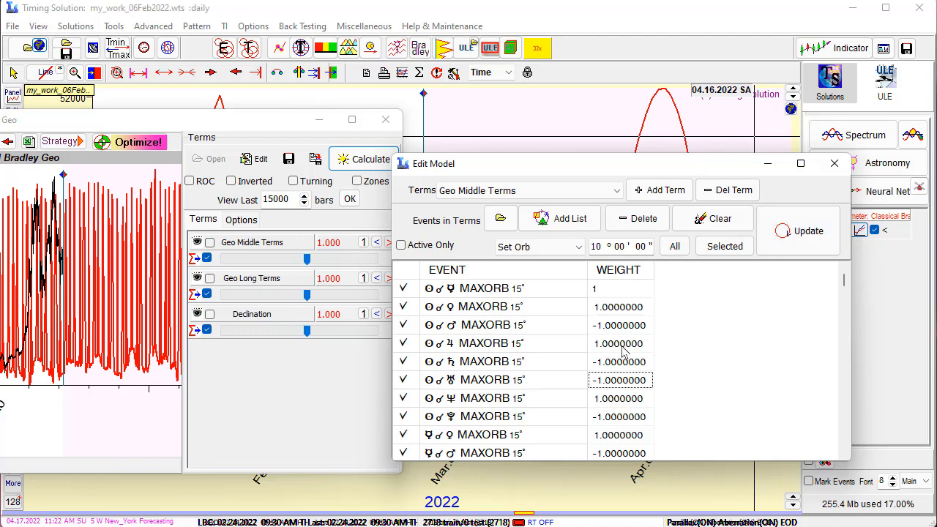
scroll(624, 351, "down", 15)
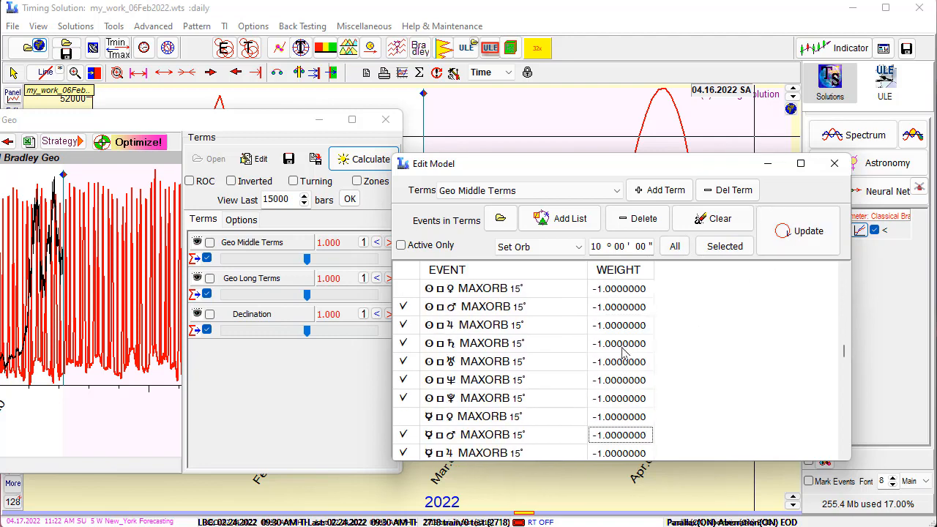
scroll(622, 355, "down", 15)
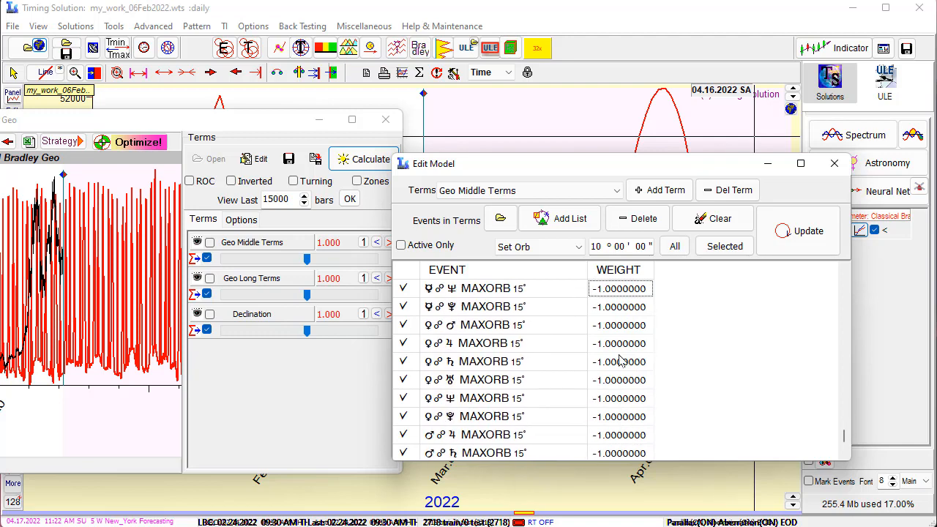
scroll(619, 359, "down", 12)
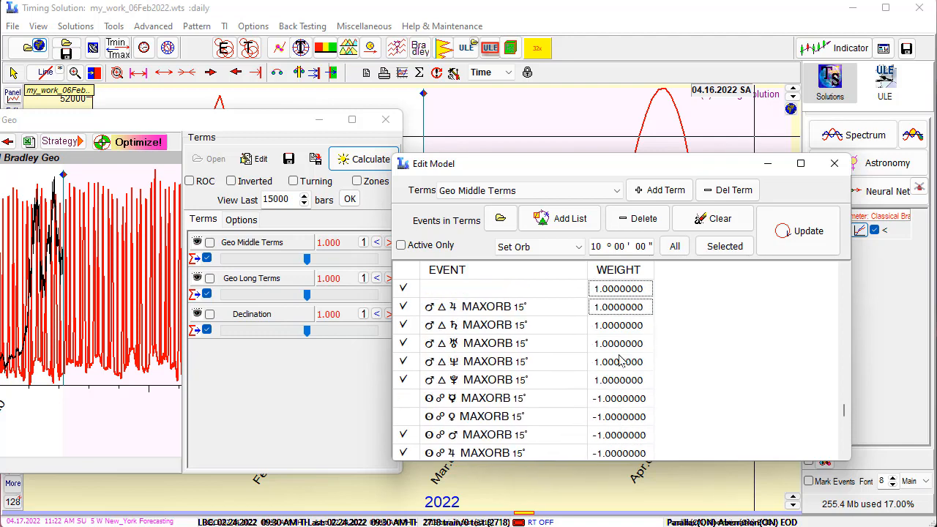
left_click(617, 192)
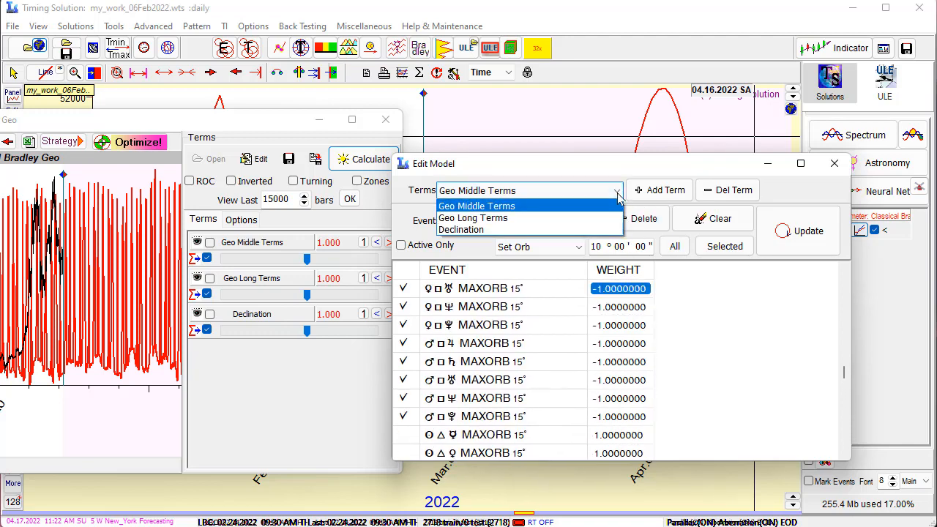
left_click(540, 218)
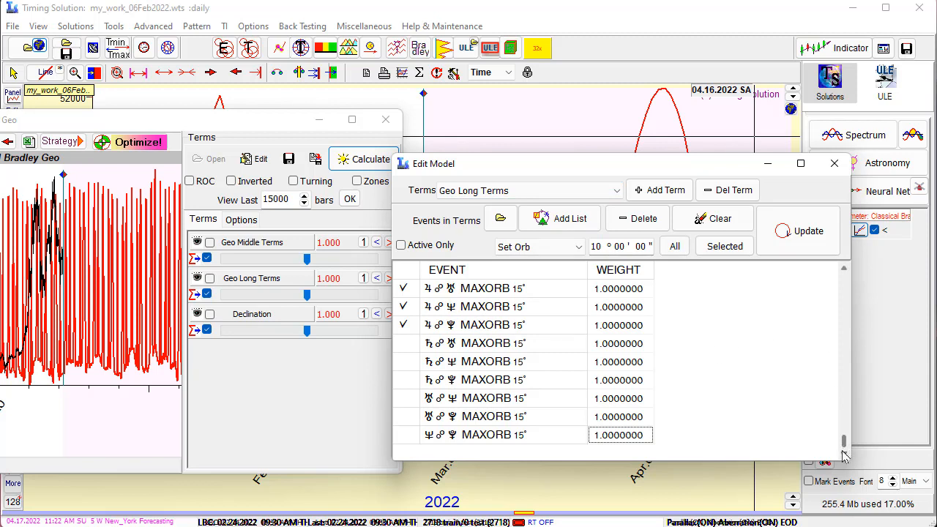
scroll(496, 321, "up", 2)
scroll(496, 322, "down", 2)
scroll(480, 344, "up", 4)
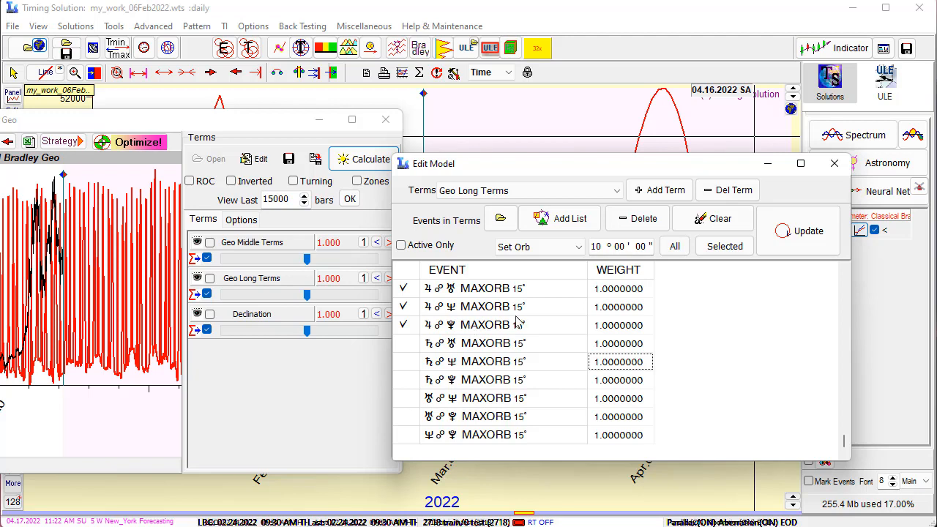
left_click(636, 190)
left_click(502, 296)
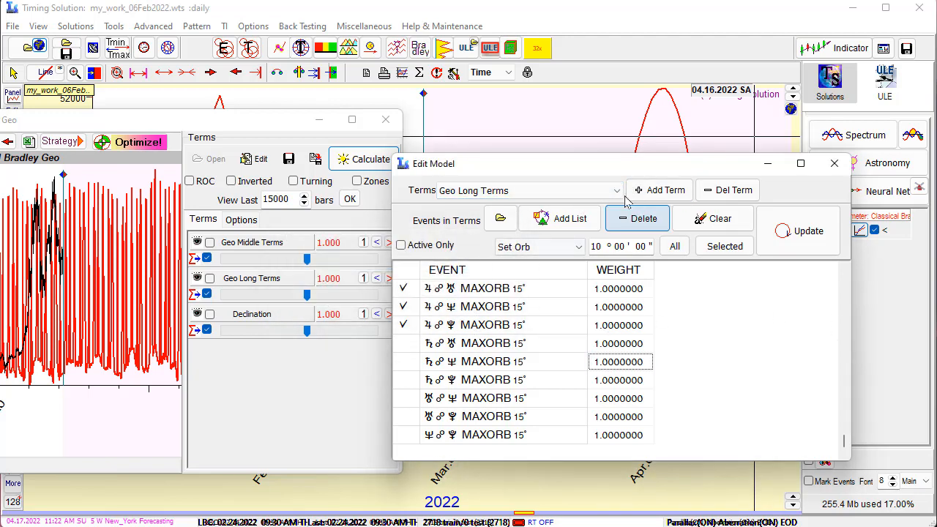
Examine the events in the Declination group, and return to the Geo Middle Terms group
left_click(616, 192)
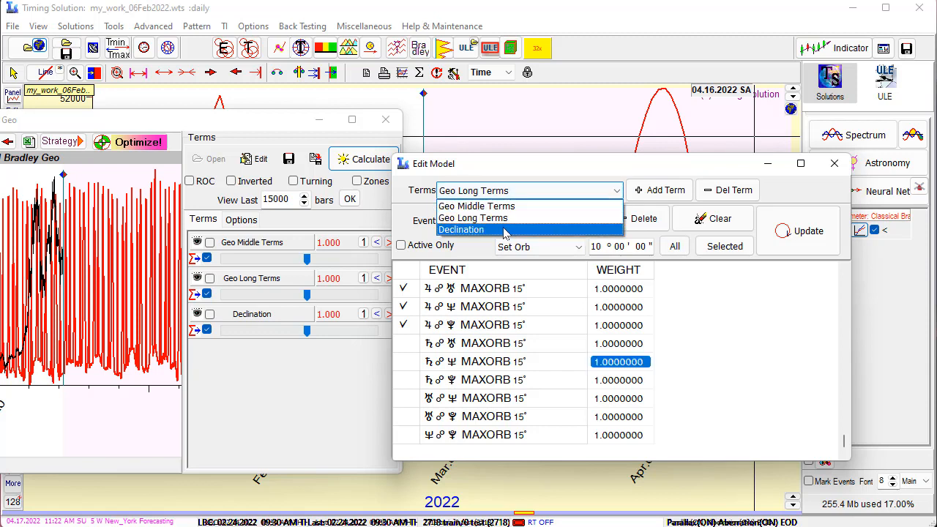
left_click(546, 227)
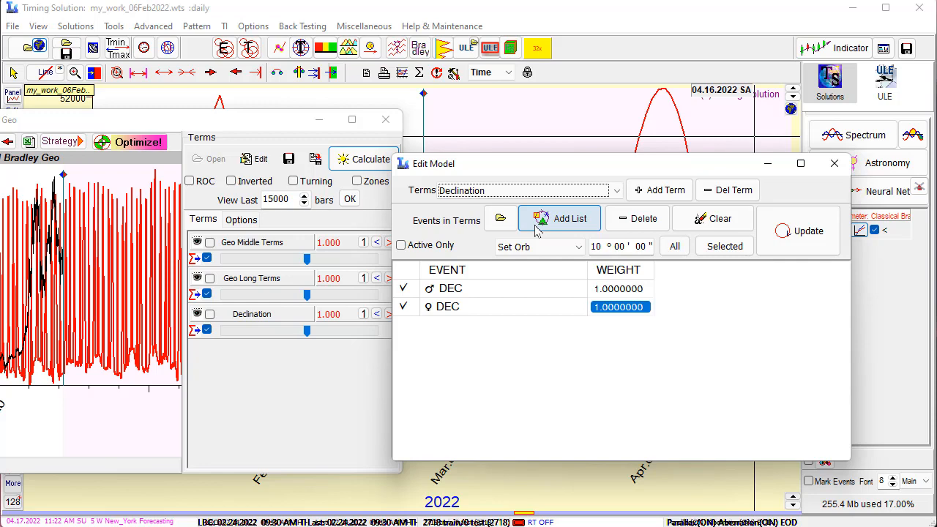
left_click(614, 191)
left_click(555, 206)
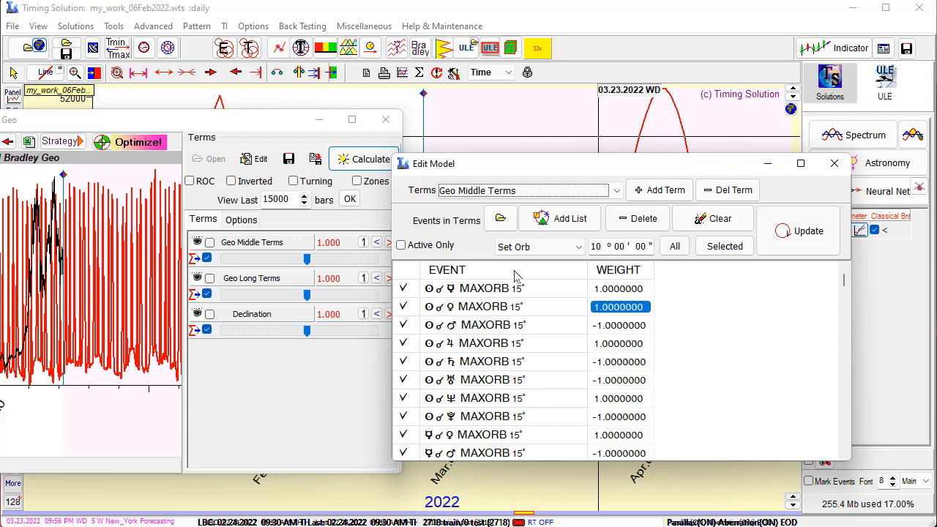
Add a new term named Geo Middel Tr-Nat to the model and keep it as the active term
left_click(661, 192)
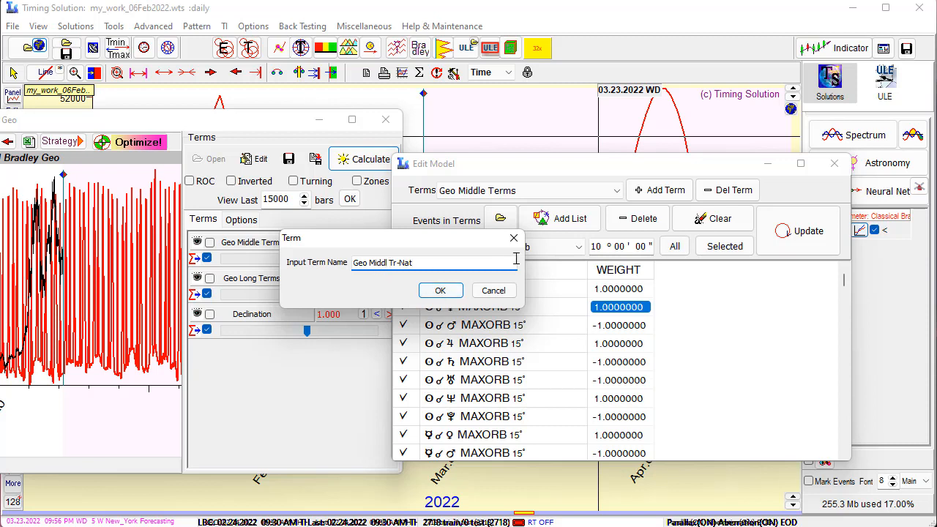
type("e")
left_click(448, 289)
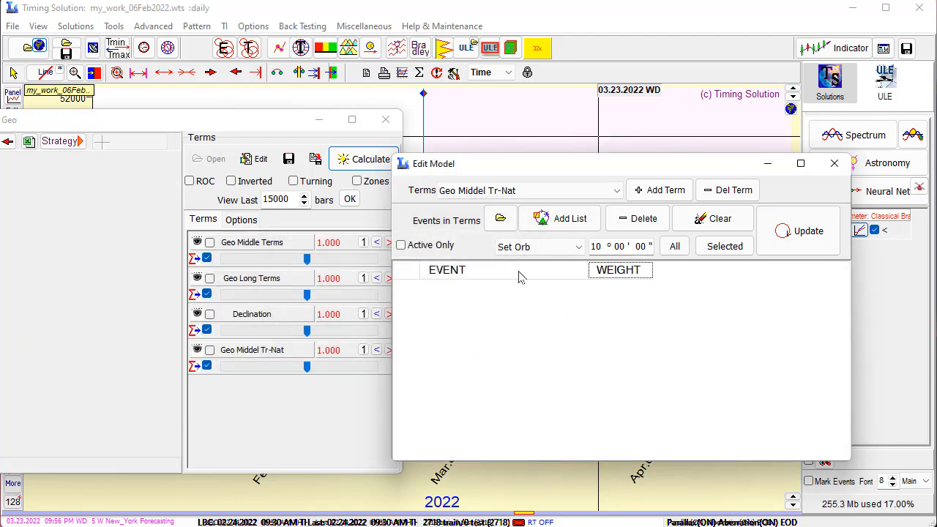
left_click(613, 191)
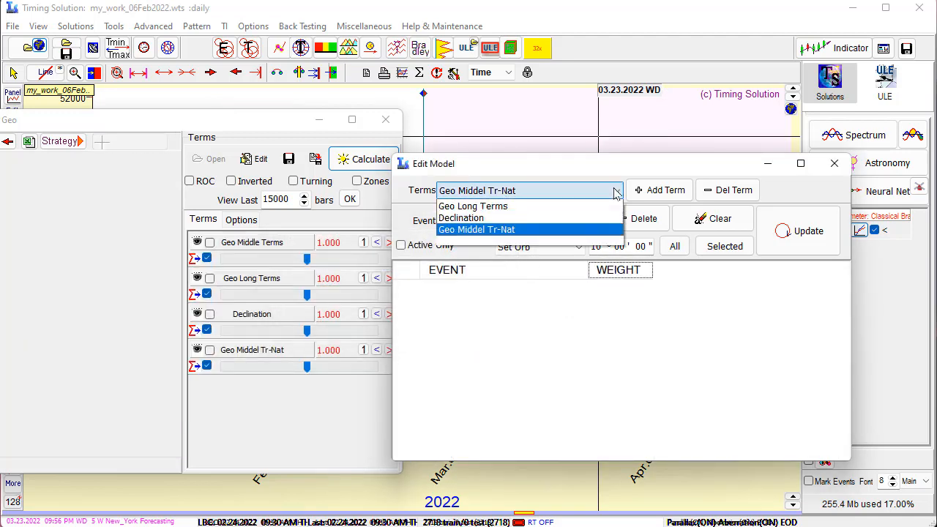
left_click(517, 240)
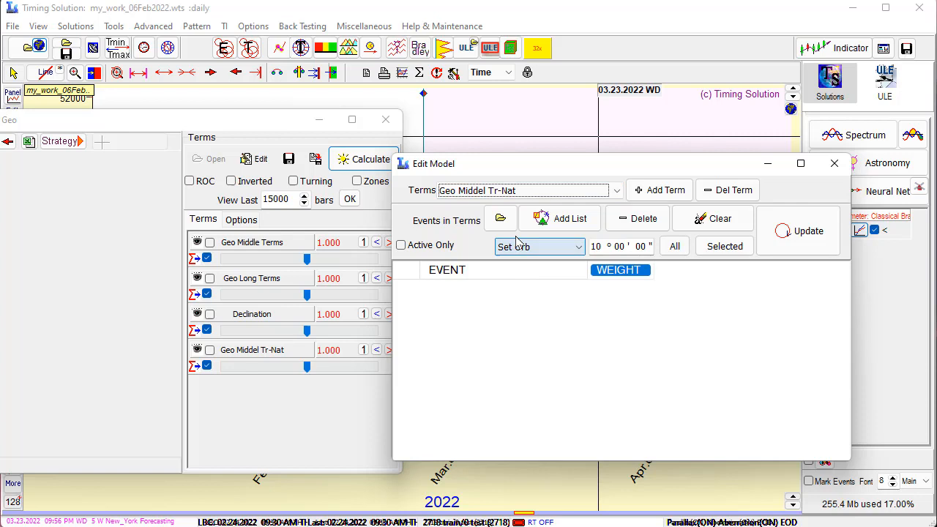
Start an aspect list for Geo Middel Tr-Nat with only Sun, Mercury, Venus and Mars as the transiting planets
left_click(572, 224)
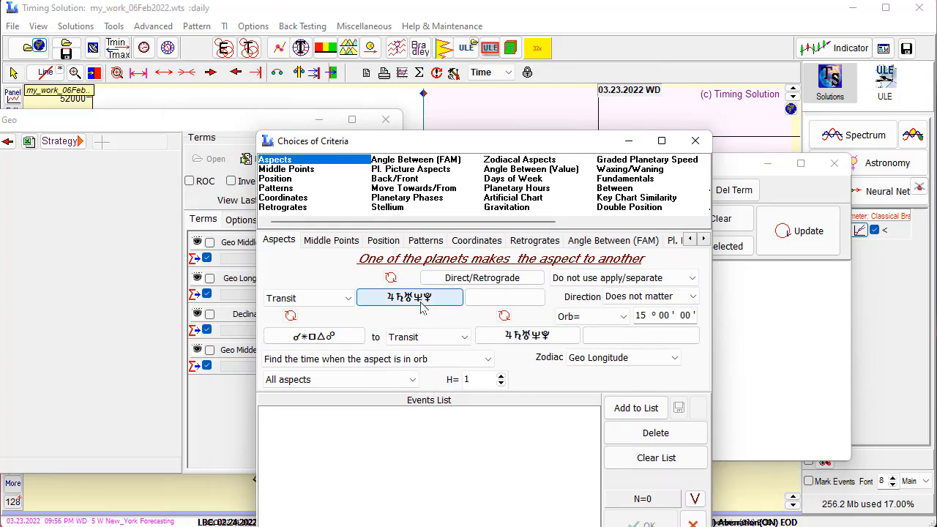
left_click(422, 300)
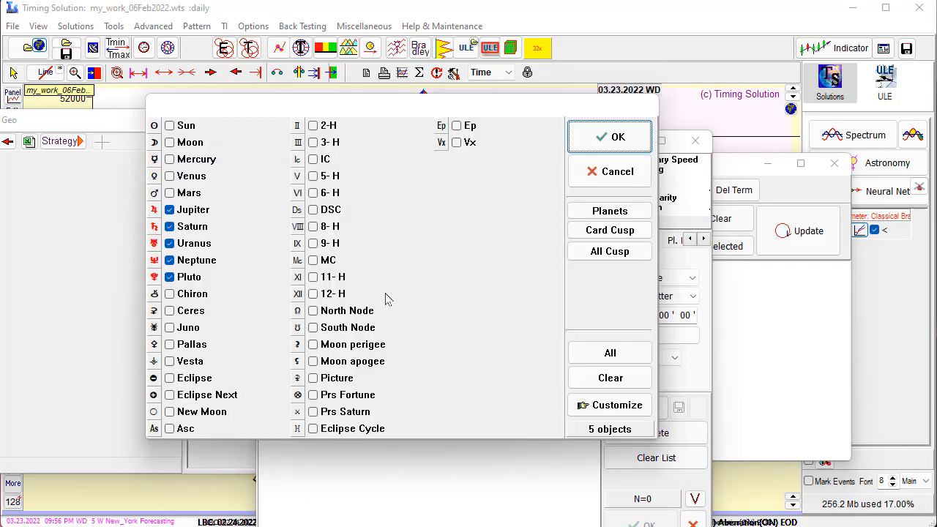
left_click(611, 378)
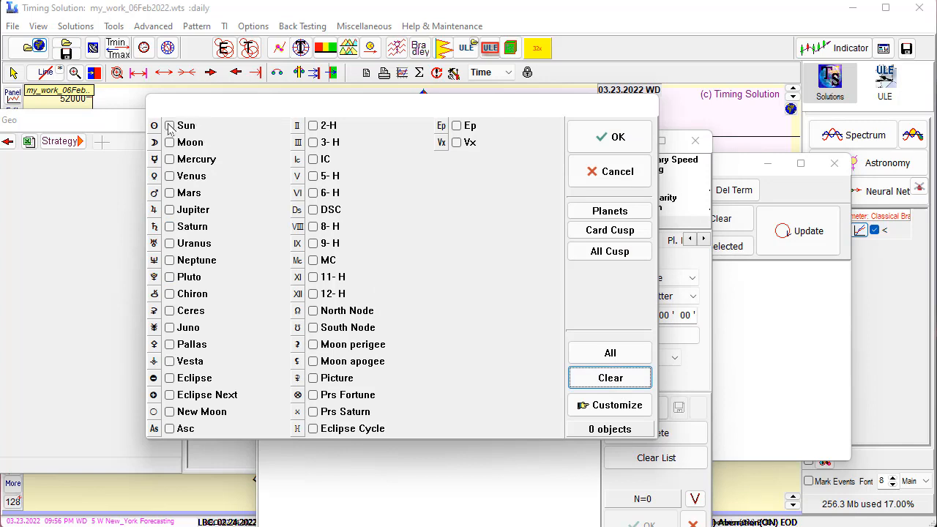
left_click(169, 125)
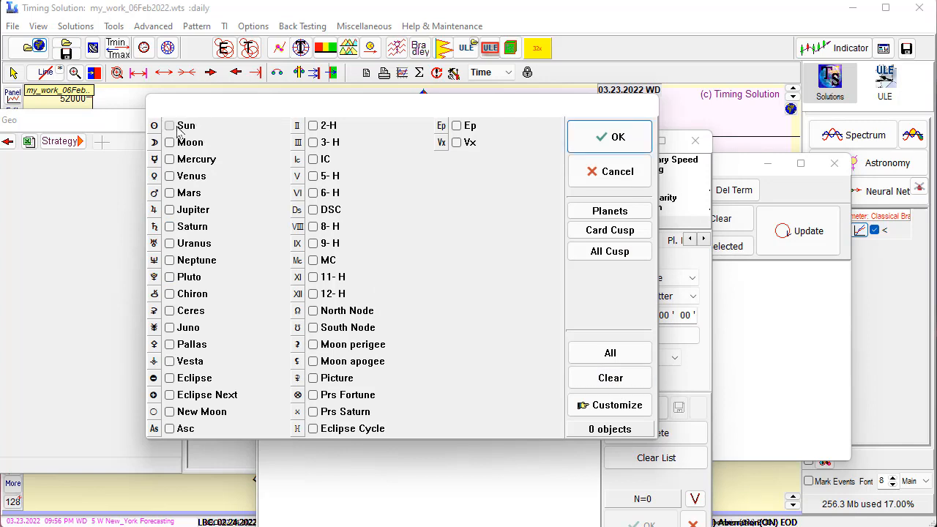
left_click(169, 159)
left_click(170, 177)
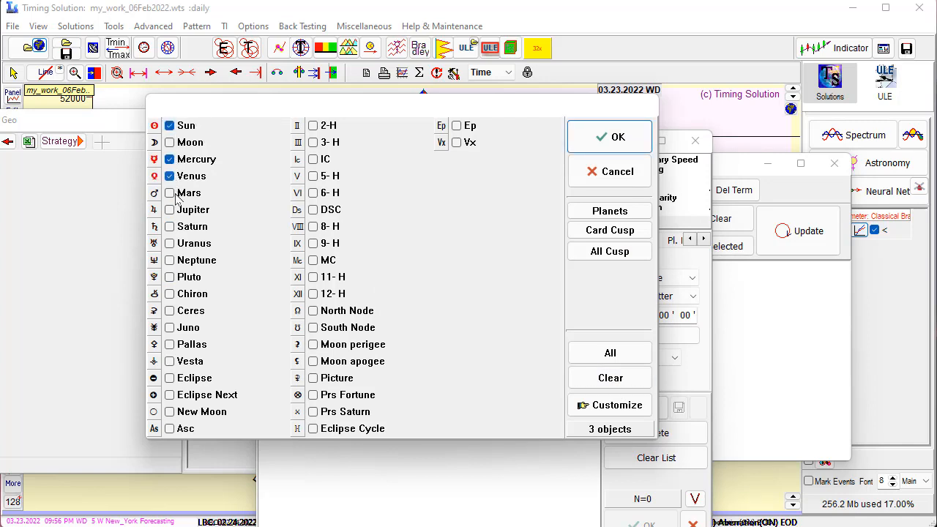
left_click(170, 193)
left_click(588, 146)
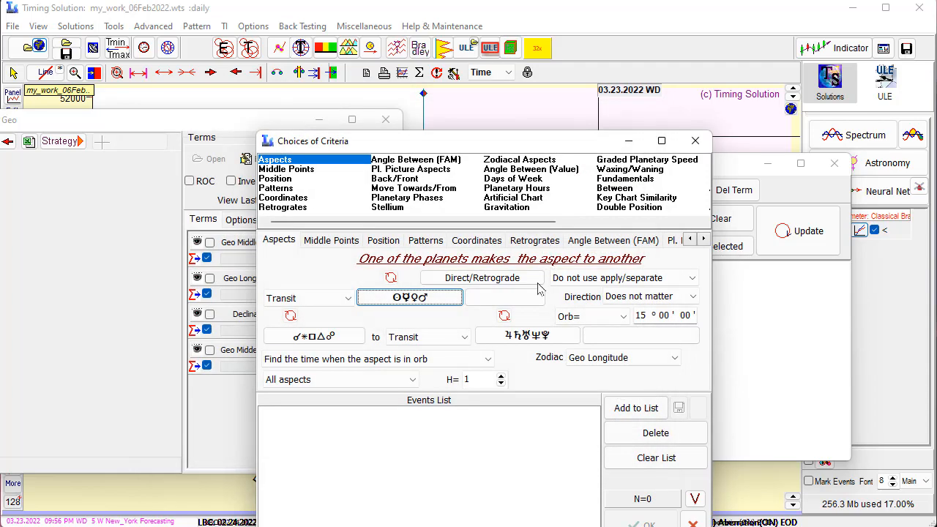
Set the aspected bodies to all natal planets and add the resulting transit-to-natal aspects to the Geo Middel Tr-Nat term
left_click(573, 335)
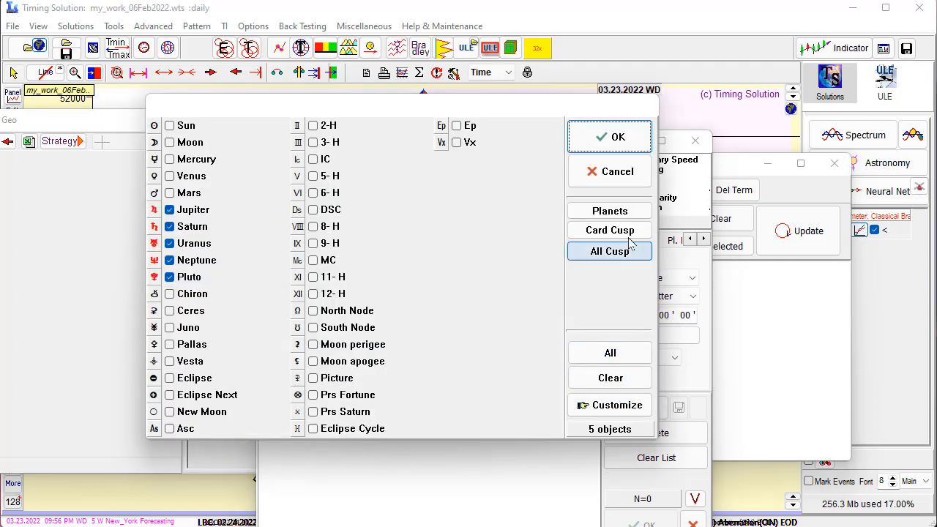
left_click(610, 212)
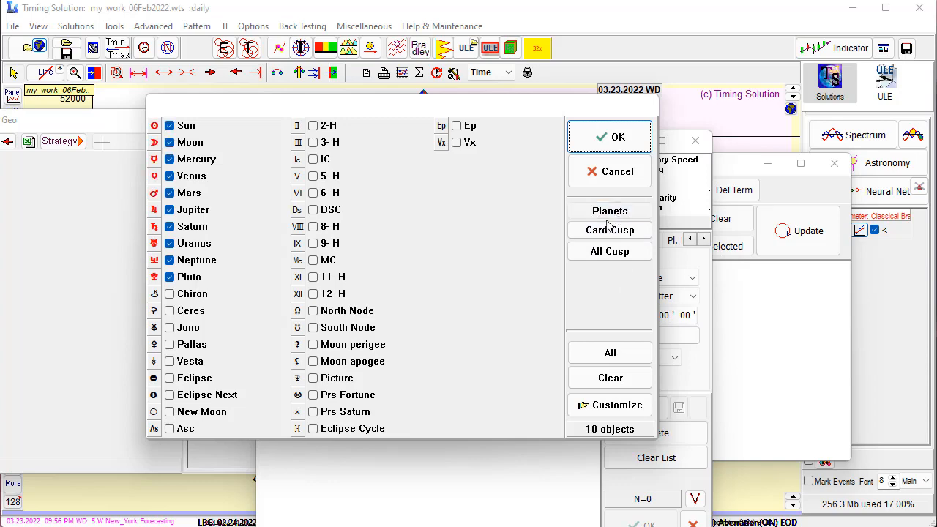
left_click(608, 137)
left_click(463, 337)
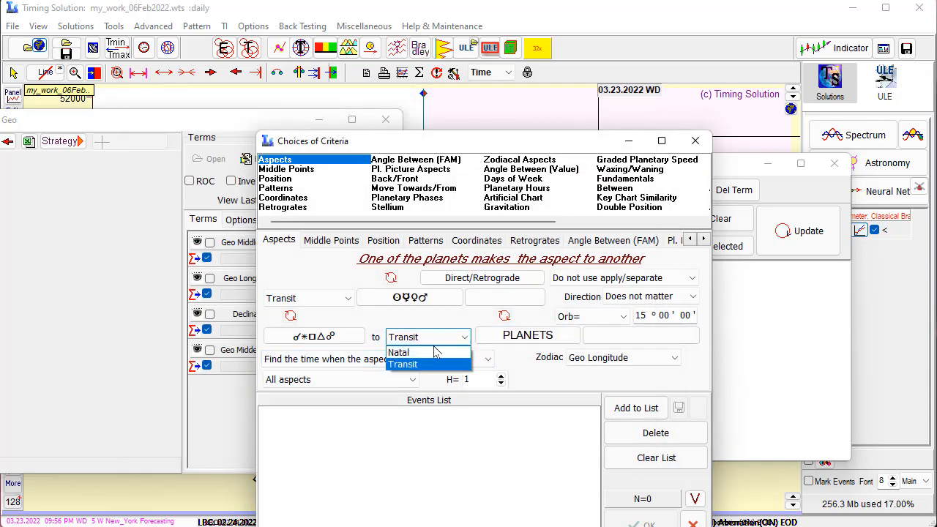
left_click(461, 351)
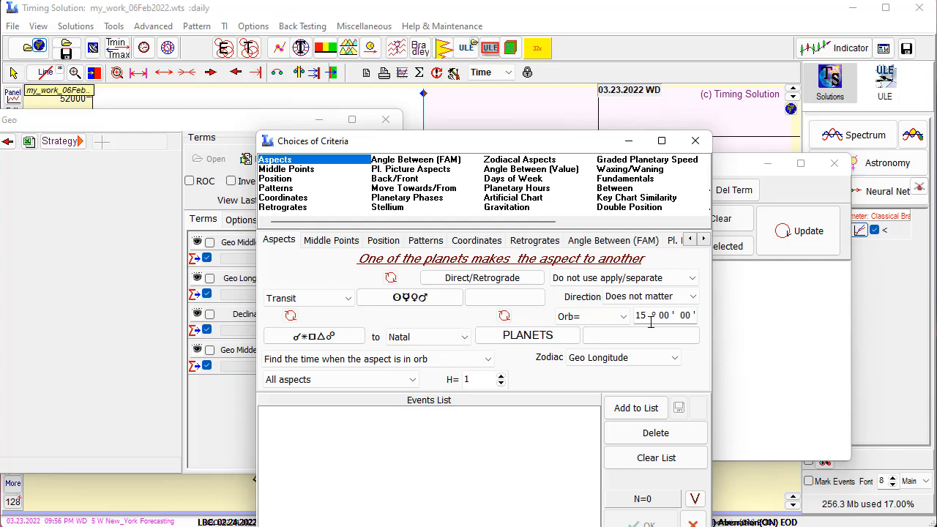
left_click(614, 411)
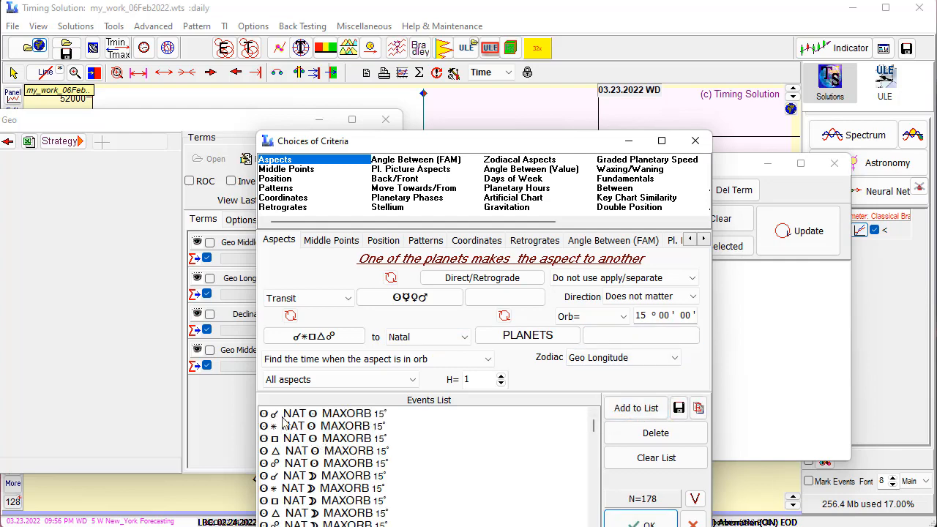
left_click(639, 525)
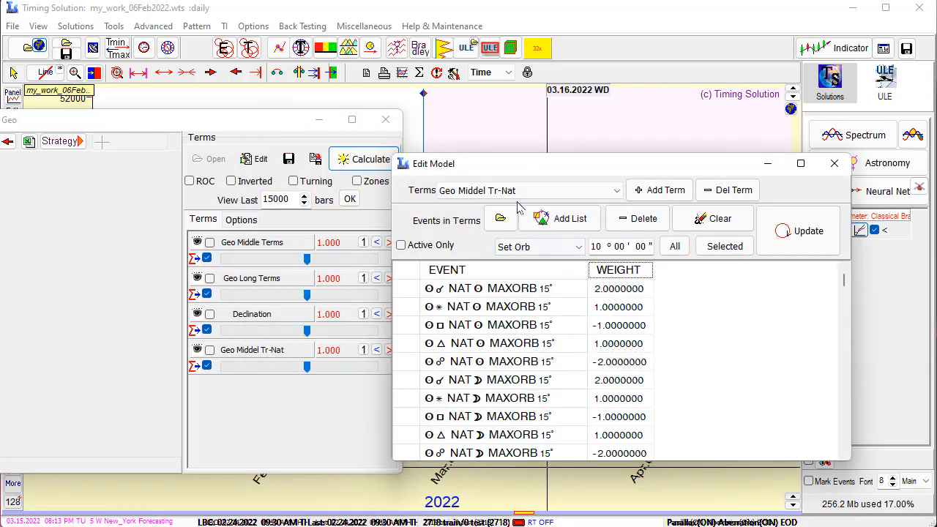
Add another new term named Geo Longterm Tr-Nat to the model
left_click(615, 192)
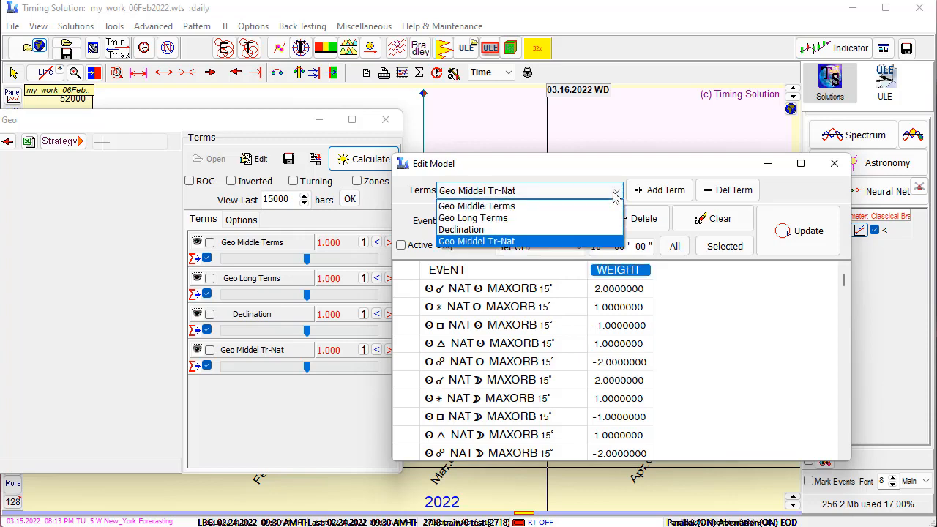
left_click(647, 182)
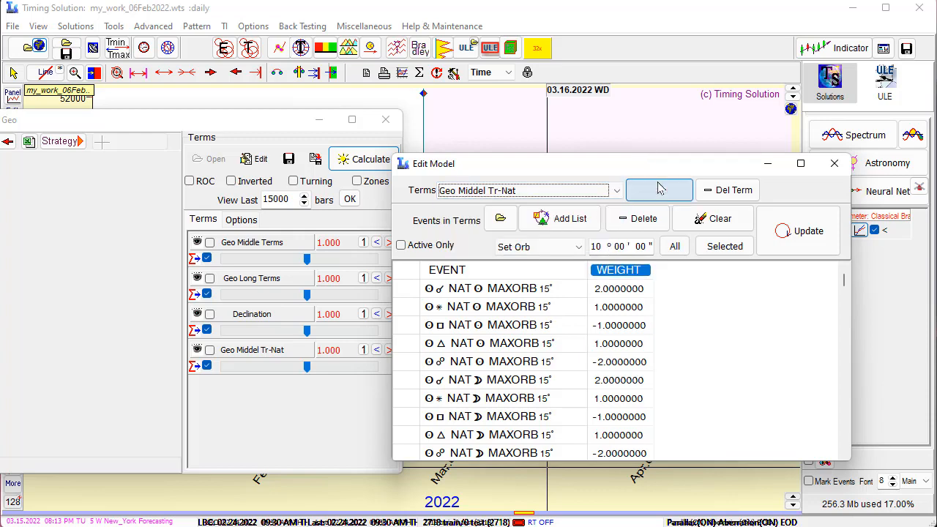
left_click(659, 189)
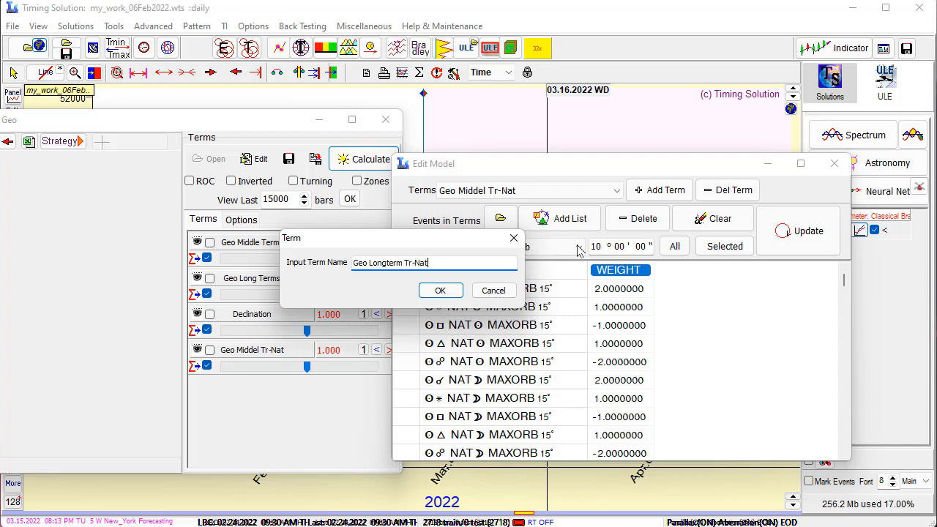
left_click(439, 291)
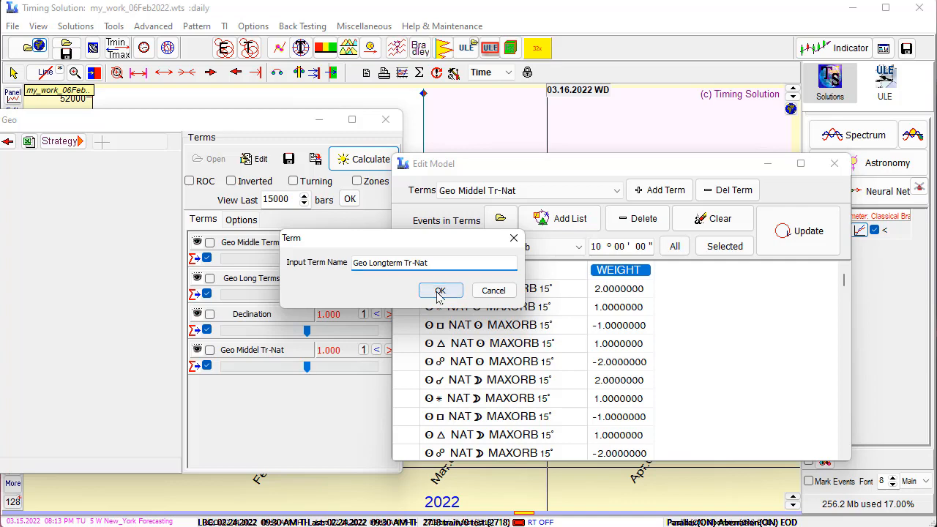
Start an aspect list for Geo Longterm Tr-Nat and deselect Mars, Venus, Mercury and Sun as transiting planets
left_click(557, 218)
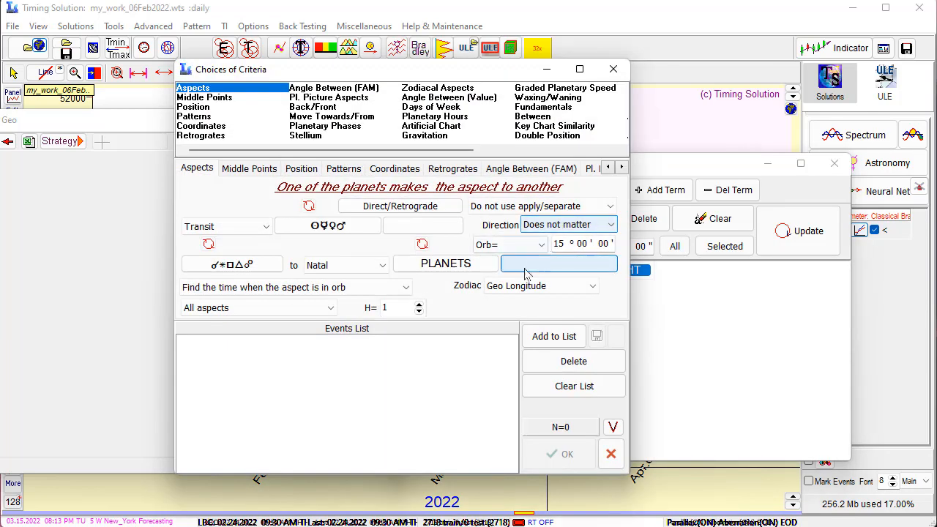
left_click(339, 230)
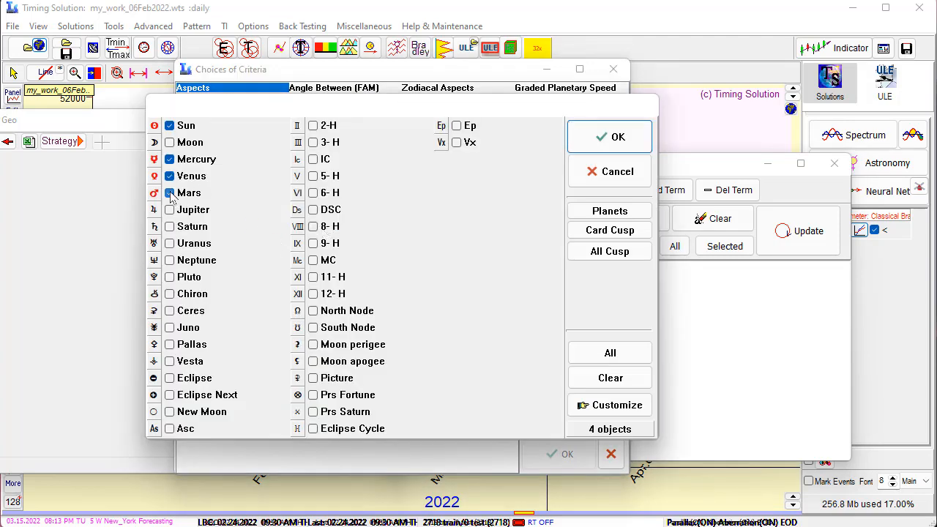
left_click(169, 193)
left_click(169, 175)
left_click(169, 158)
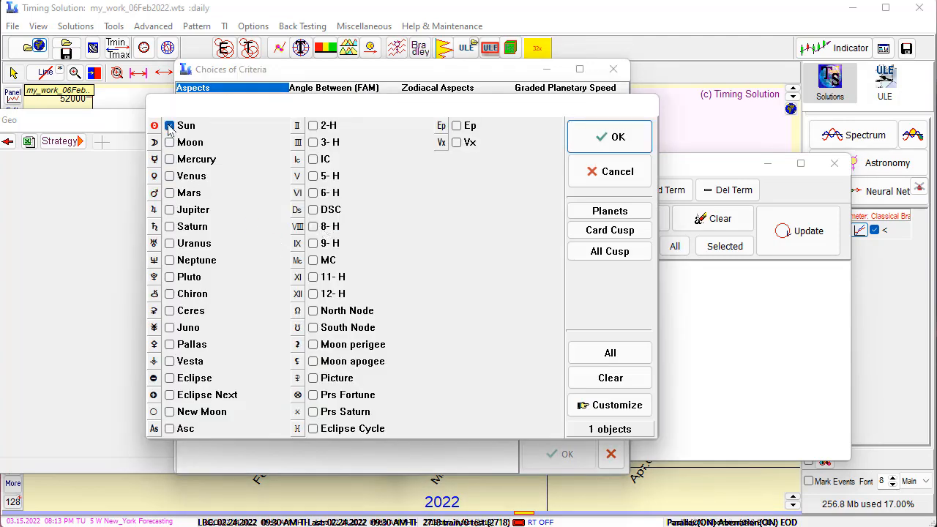
left_click(169, 125)
Choose Jupiter, Saturn, Uranus, Neptune and Pluto as transiting planets and add their aspects to the natal planets to the Geo Longterm Tr-Nat term
left_click(169, 209)
left_click(169, 226)
left_click(170, 244)
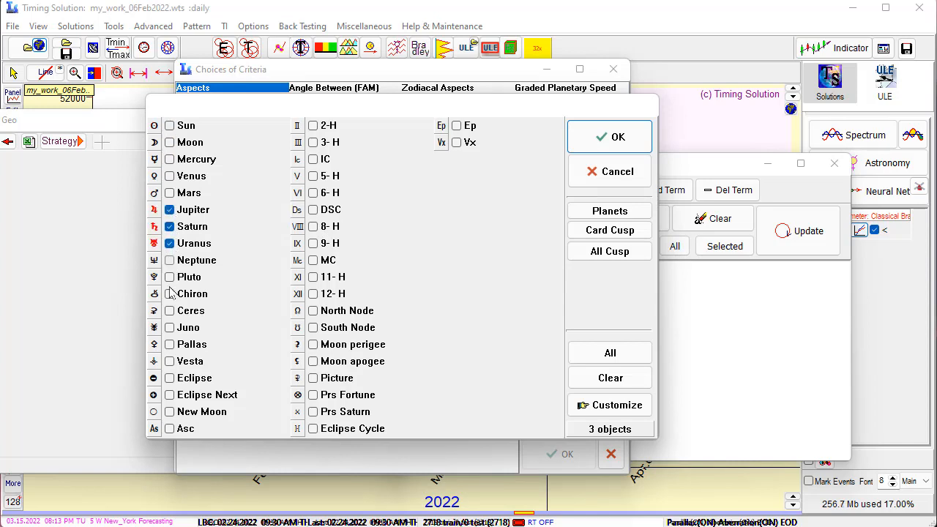
left_click(169, 277)
left_click(170, 260)
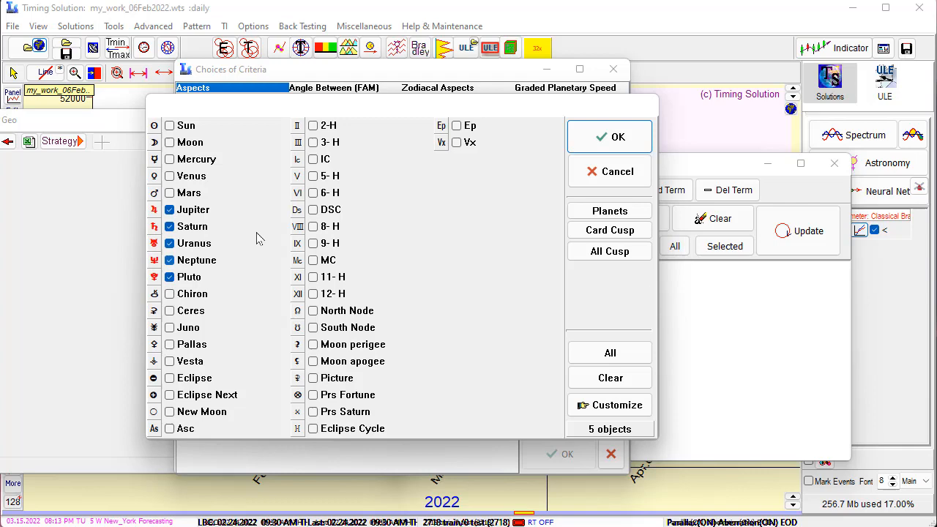
left_click(597, 139)
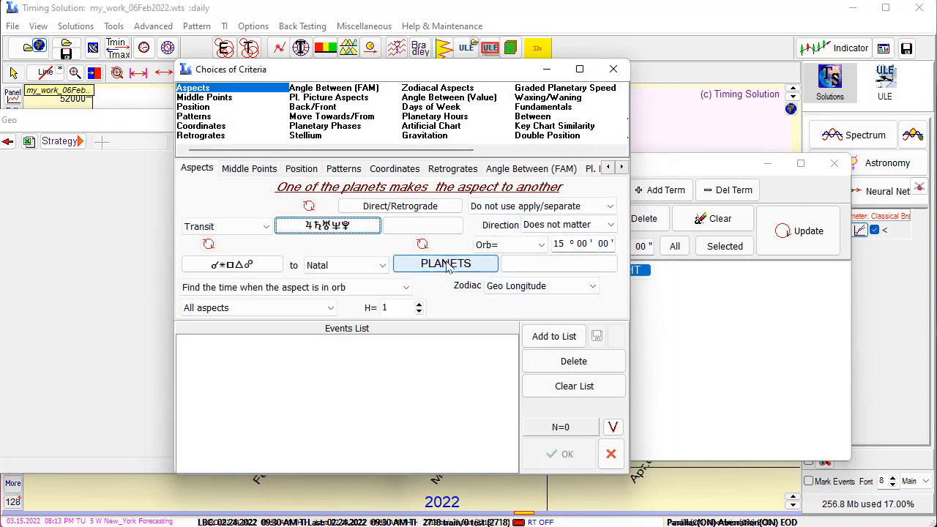
left_click(543, 342)
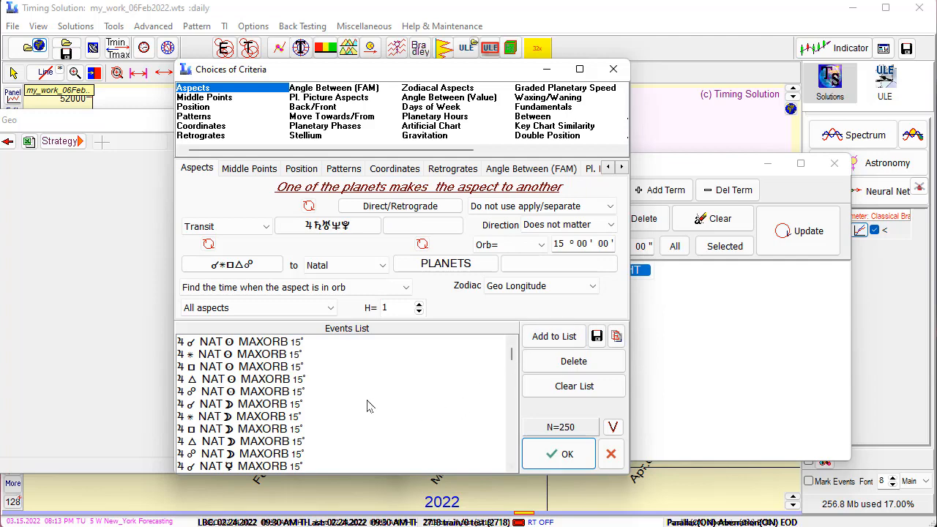
left_click(549, 454)
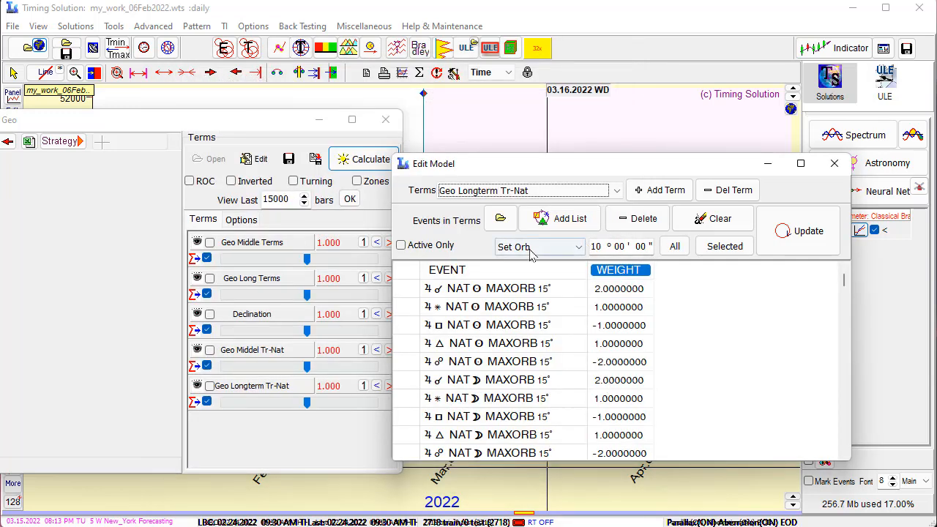
Add a new term named Helio Middlterms to the model
left_click(614, 192)
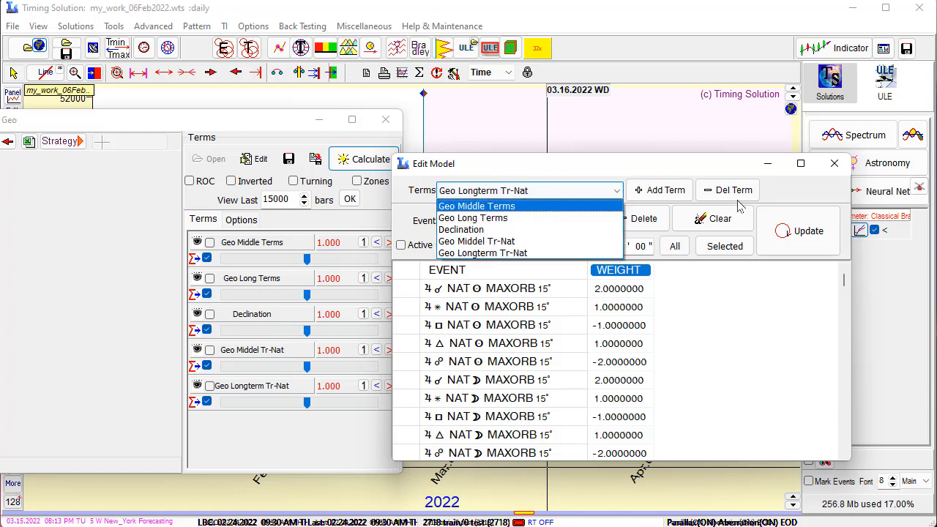
left_click(662, 193)
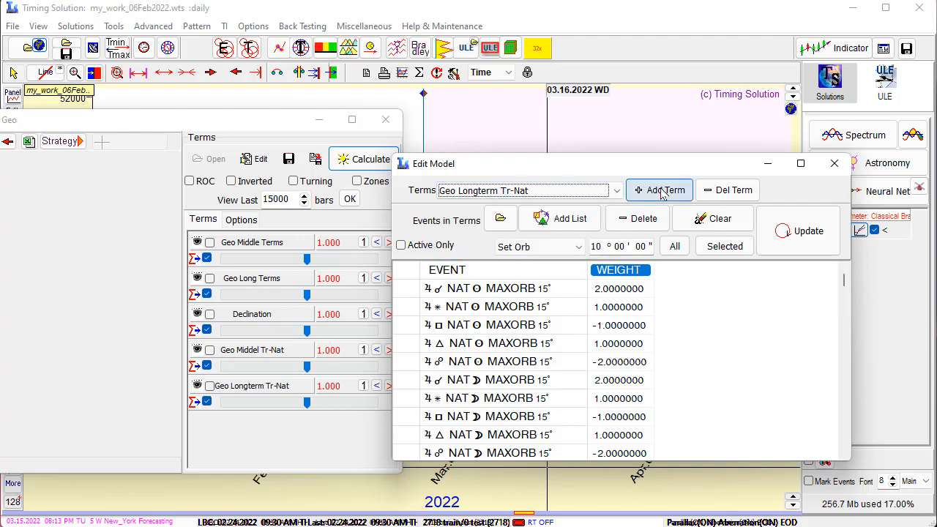
left_click(663, 192)
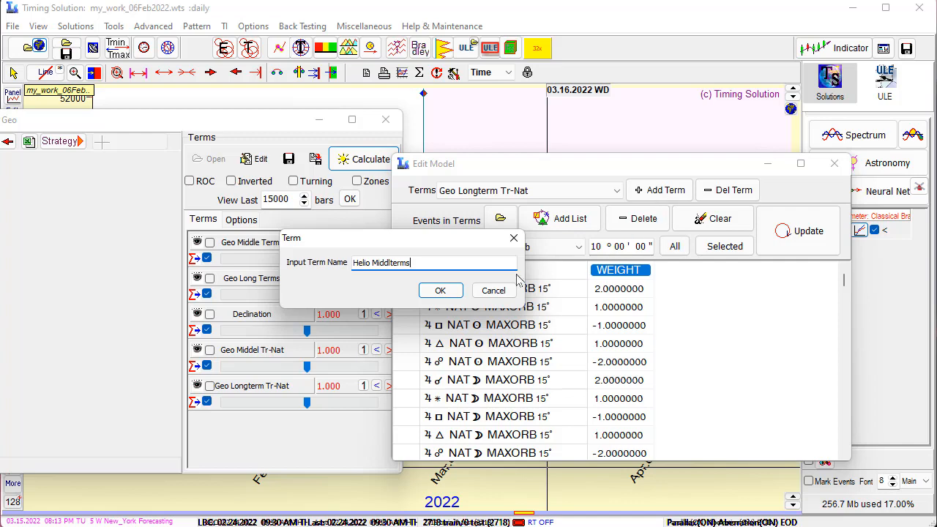
left_click(440, 290)
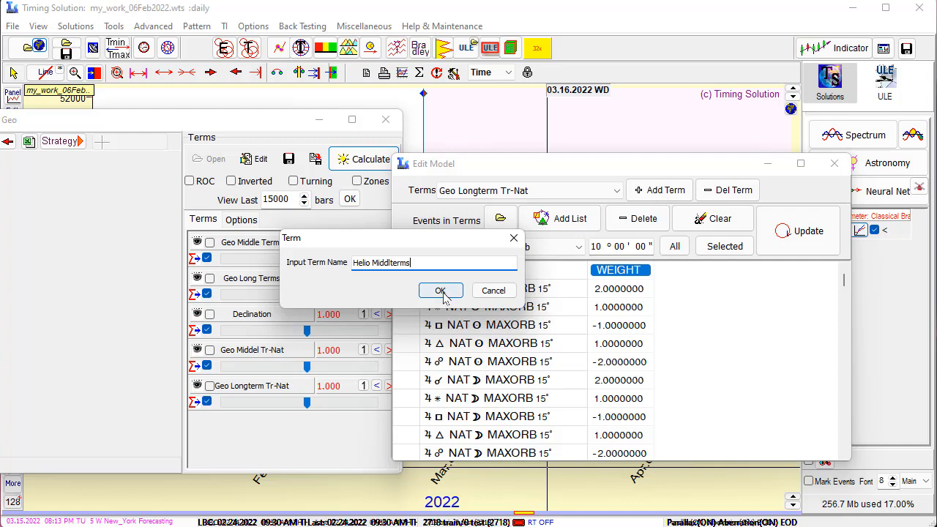
Start an aspect list for Helio Middlterms with only Sun, Mercury, Venus and Mars as the transiting planets
left_click(564, 220)
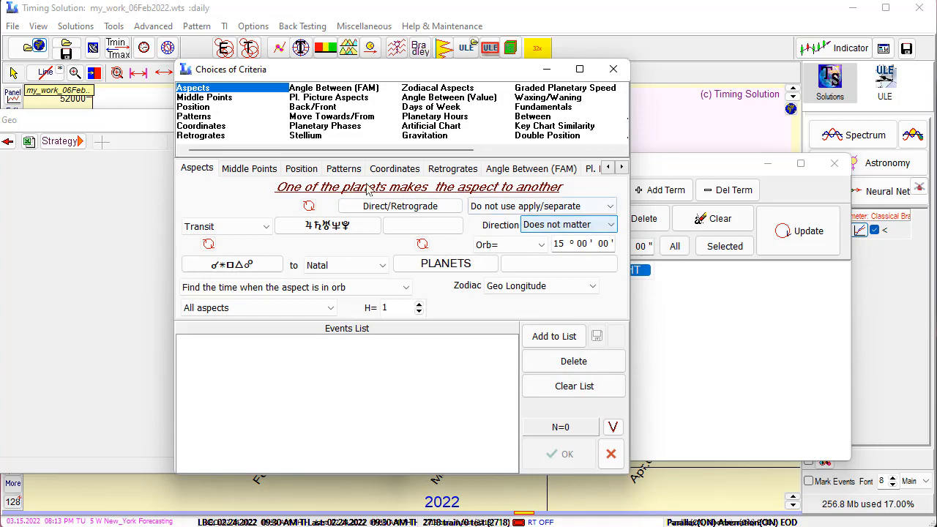
left_click(346, 228)
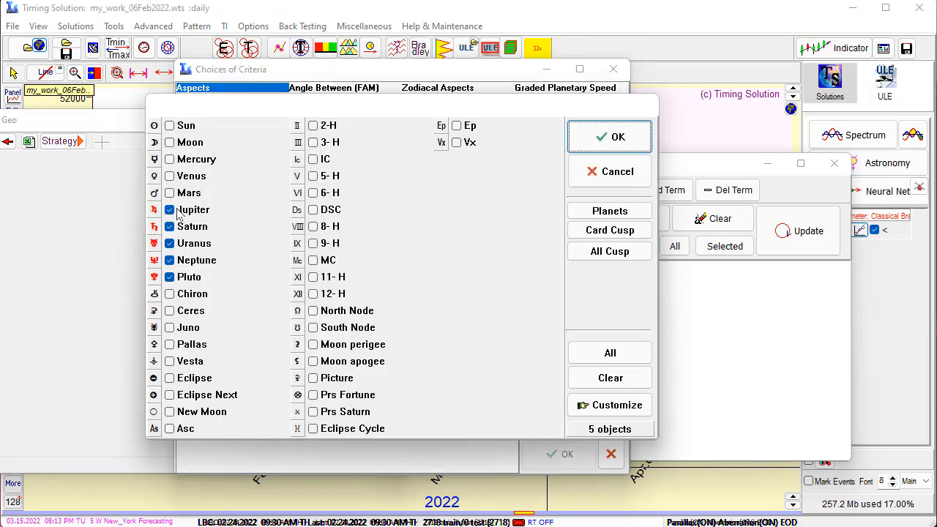
left_click(605, 379)
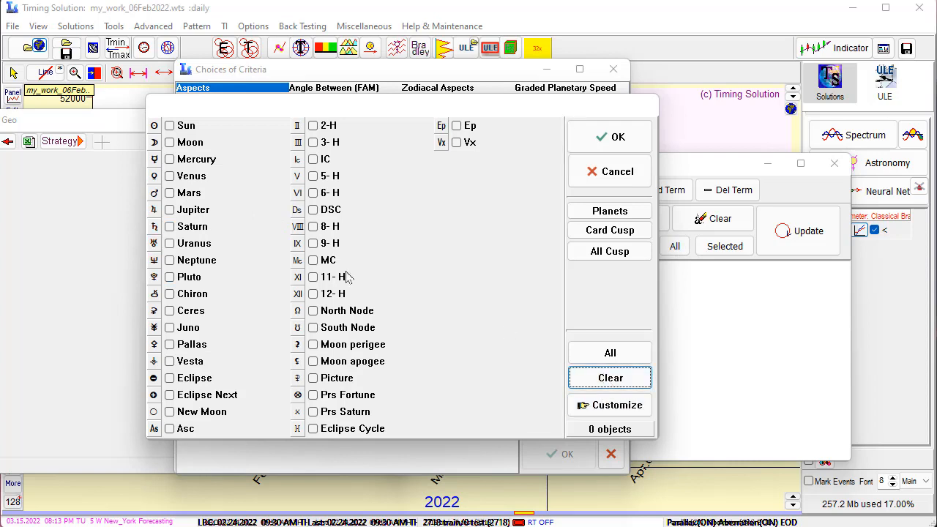
left_click(170, 126)
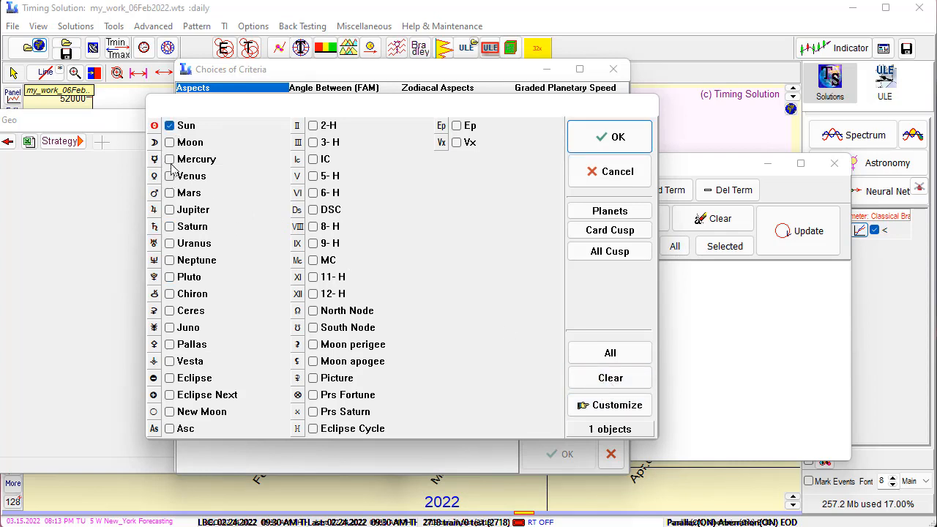
left_click(169, 158)
left_click(169, 175)
left_click(169, 193)
left_click(621, 135)
Exclude the Moon from the aspected planets and set the aspected side to Transit
left_click(458, 264)
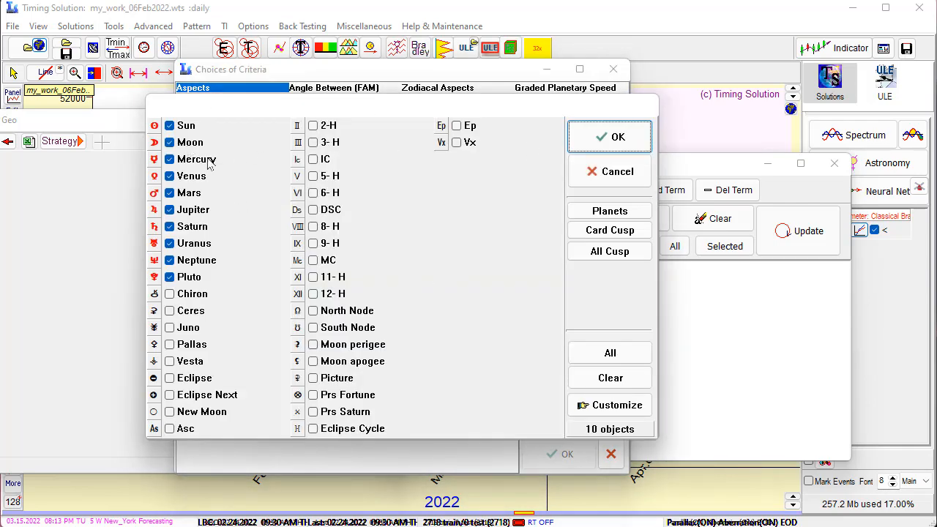
left_click(173, 144)
left_click(610, 137)
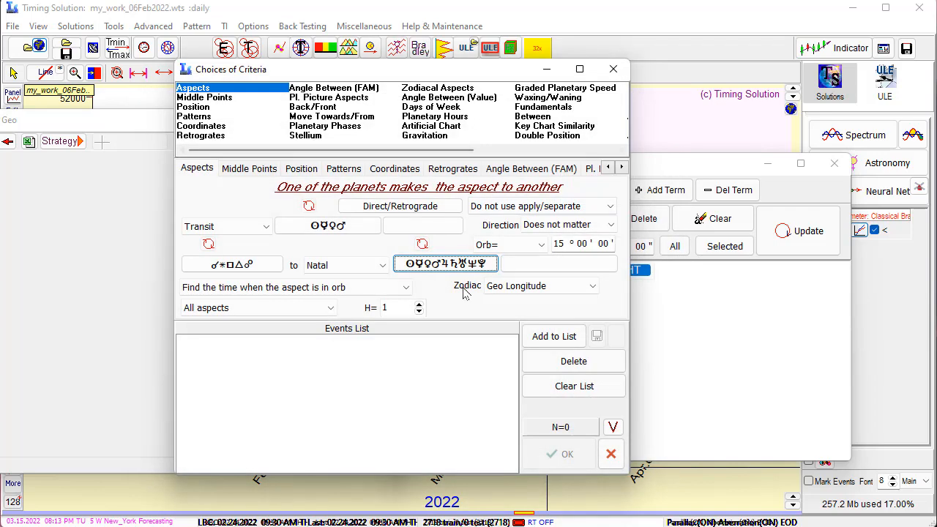
left_click(377, 265)
left_click(347, 293)
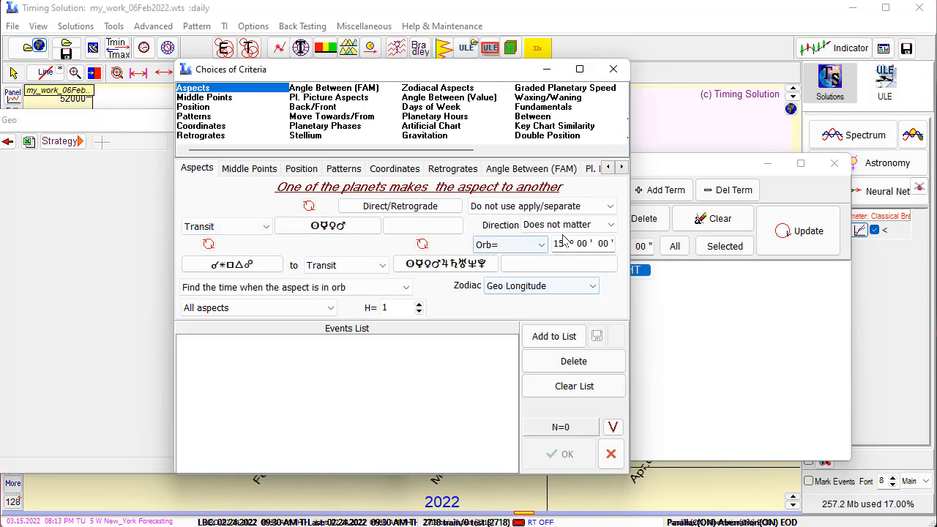
Set the zodiac to Helio Longitude and add the resulting transit-to-transit aspects to the Helio Middlterms term
left_click(594, 291)
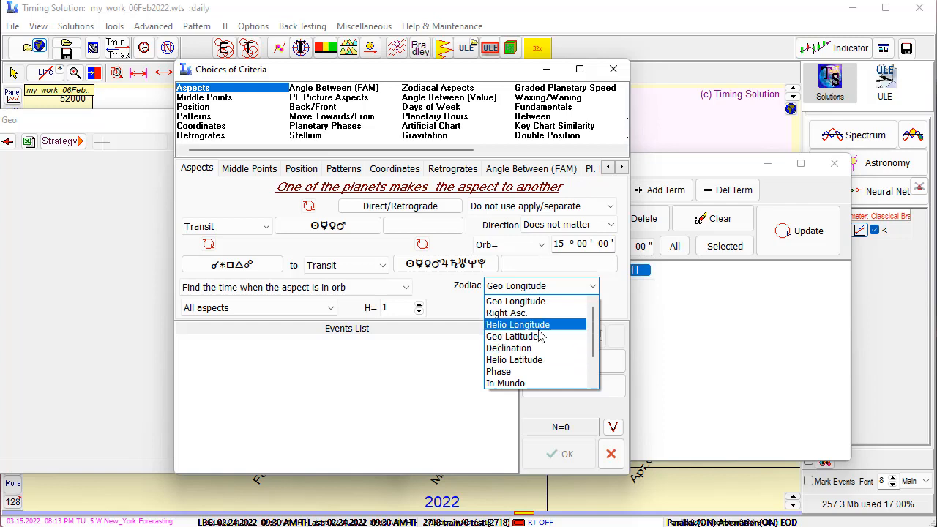
left_click(540, 329)
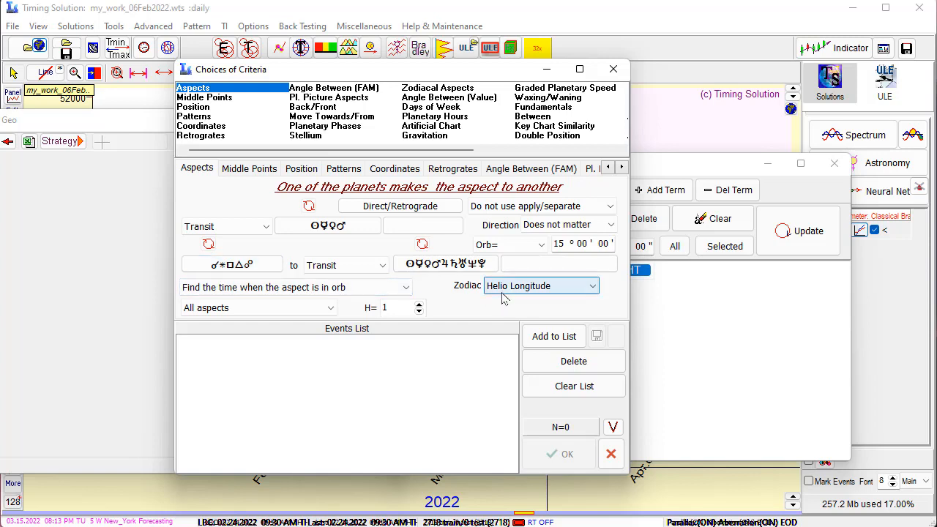
left_click(549, 337)
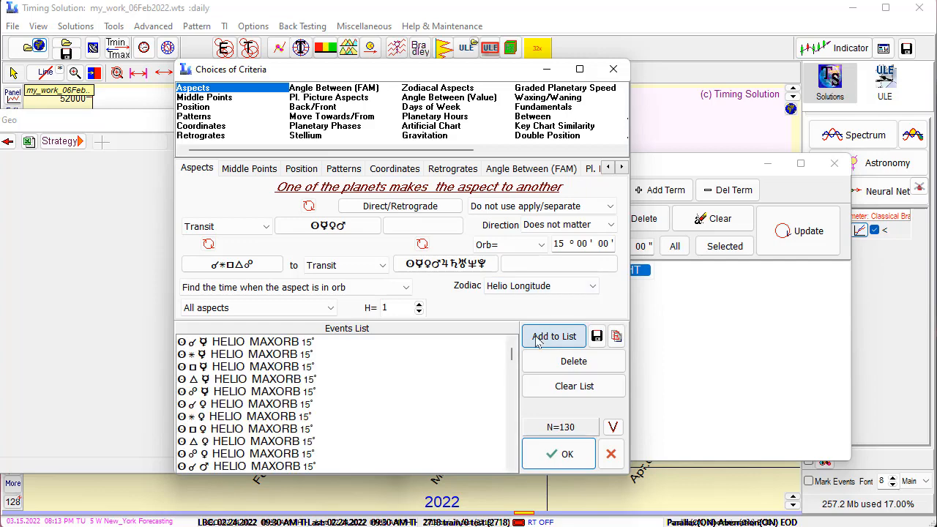
left_click(551, 455)
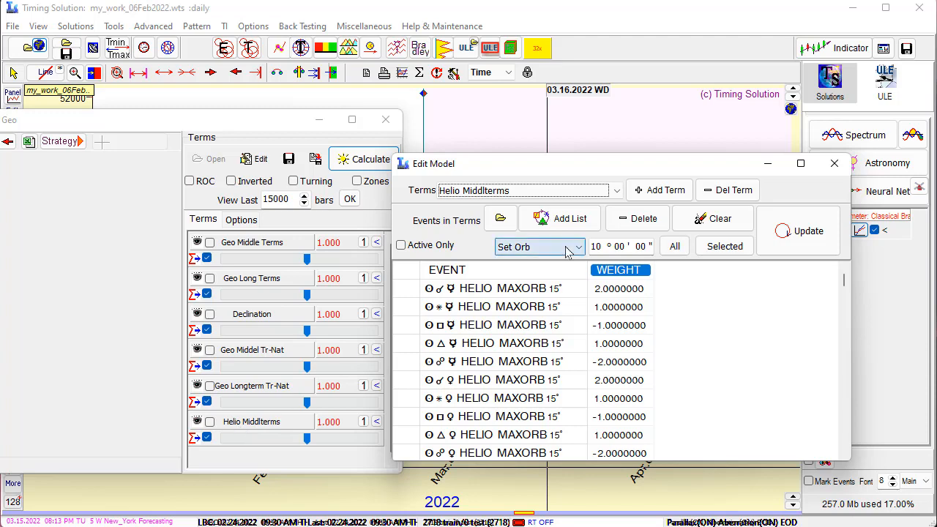
Add a new term named Helio Longterm to the model and open an aspect list for it
left_click(657, 190)
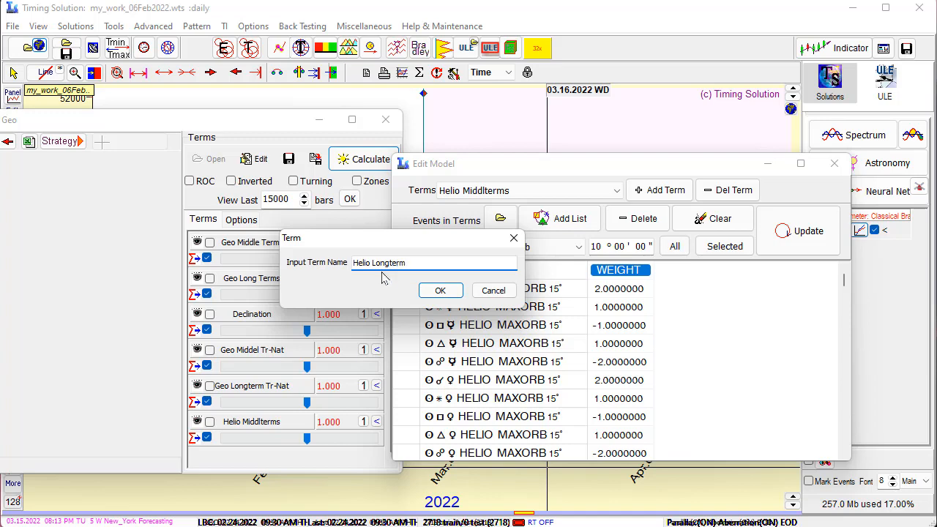
left_click(438, 291)
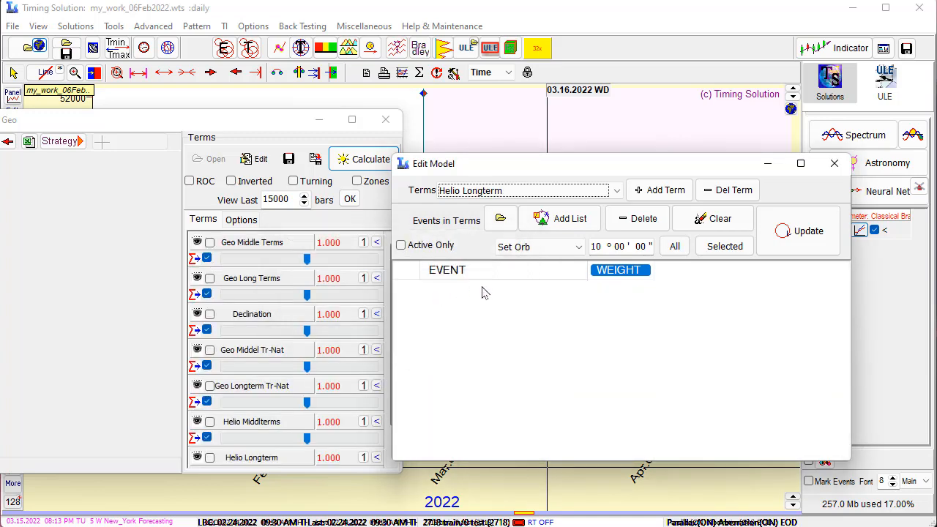
left_click(556, 218)
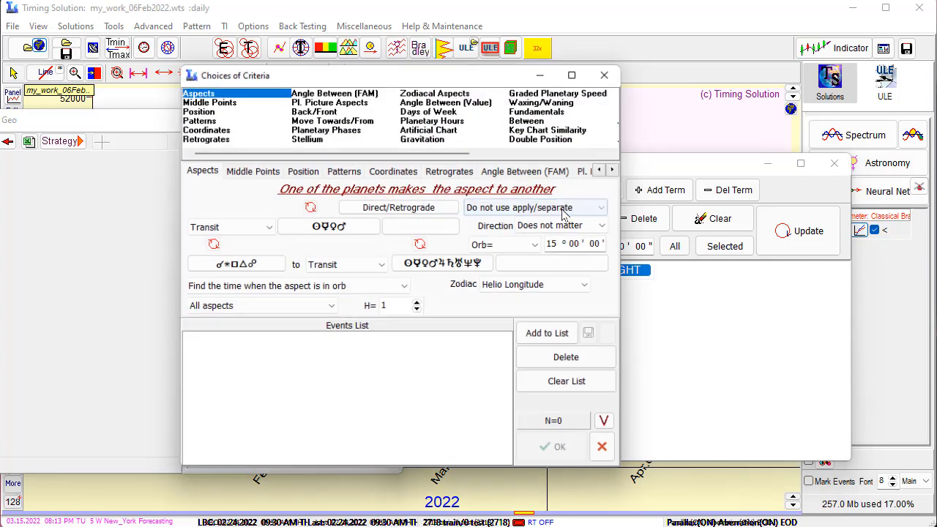
Replace the first set of transiting planets with Jupiter, Saturn, Uranus, Neptune and Pluto
left_click(329, 227)
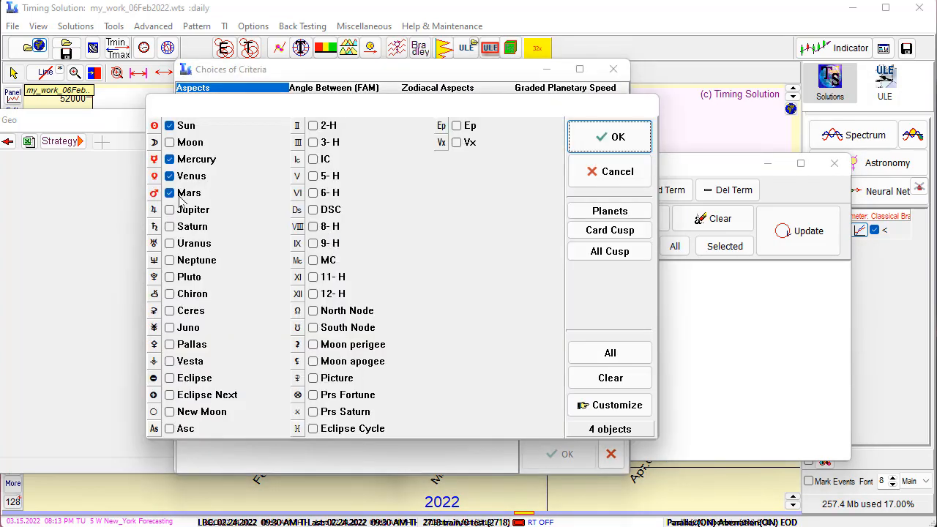
left_click(620, 385)
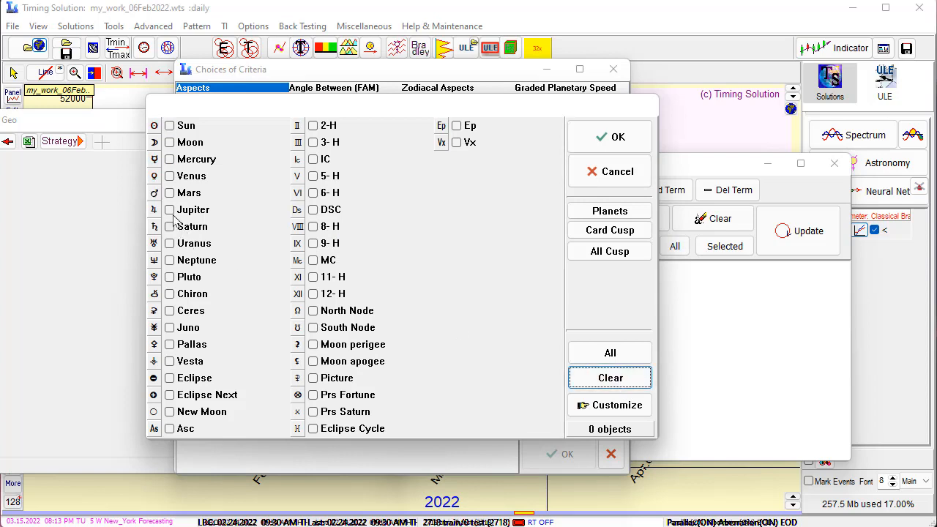
left_click(169, 210)
left_click(169, 226)
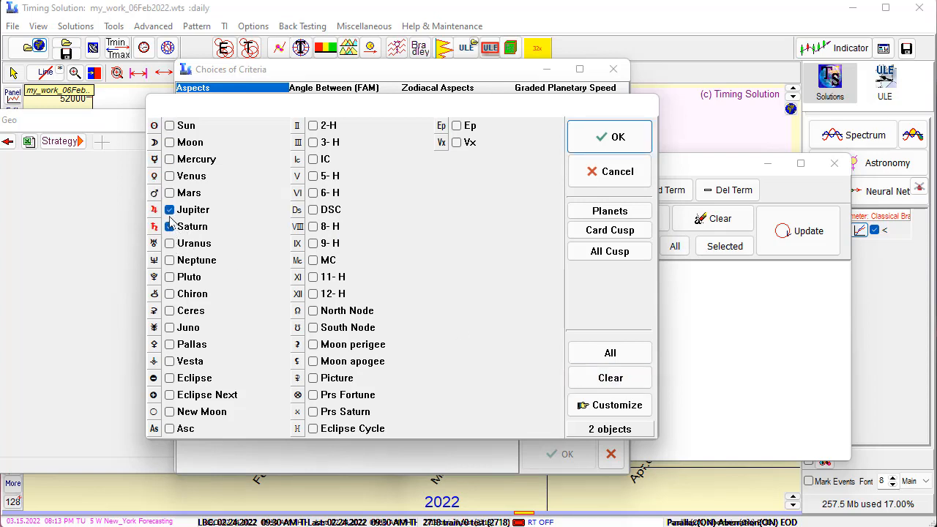
left_click(169, 243)
left_click(169, 260)
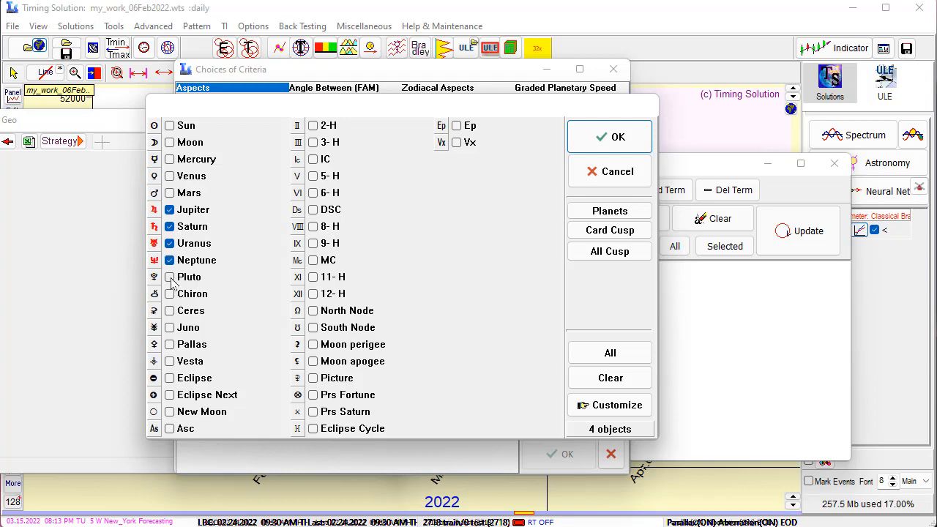
left_click(169, 277)
left_click(612, 137)
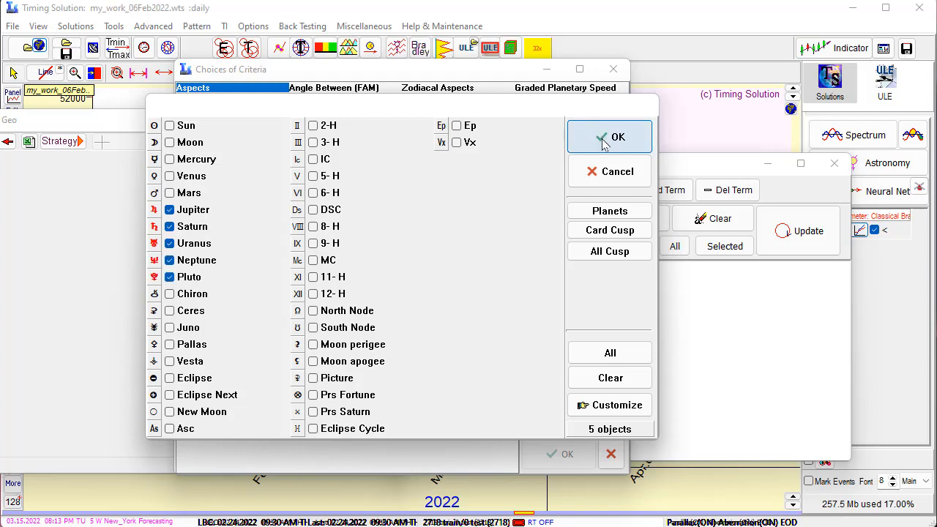
Replace the aspected set of transiting planets with Jupiter, Saturn, Uranus, Neptune and Pluto
left_click(446, 264)
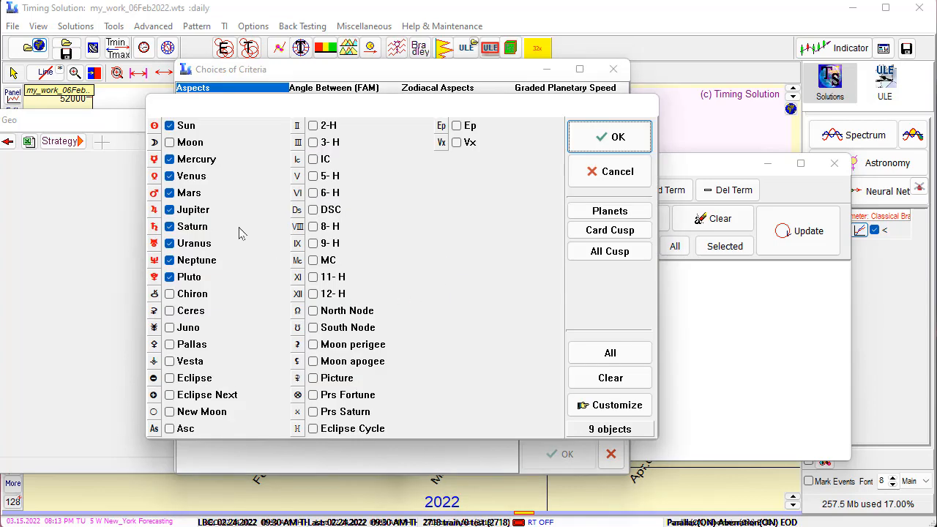
left_click(611, 378)
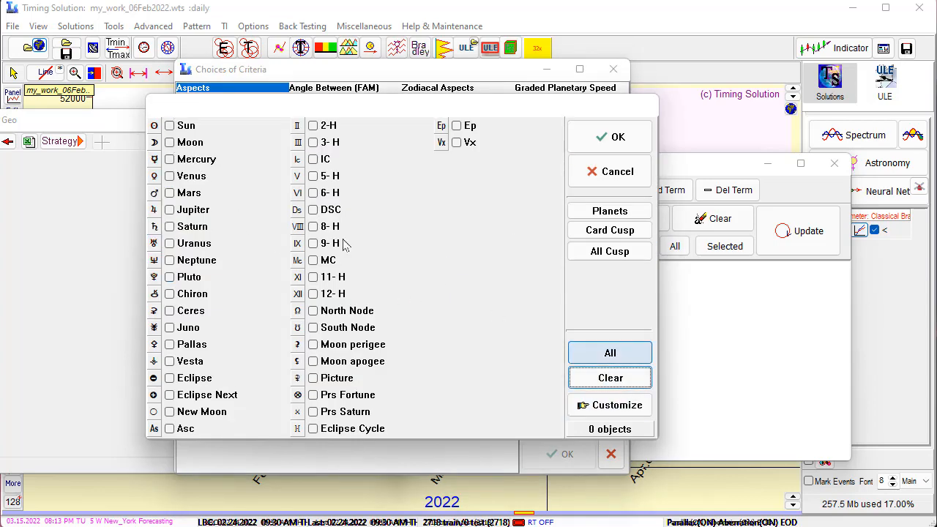
left_click(169, 209)
left_click(169, 226)
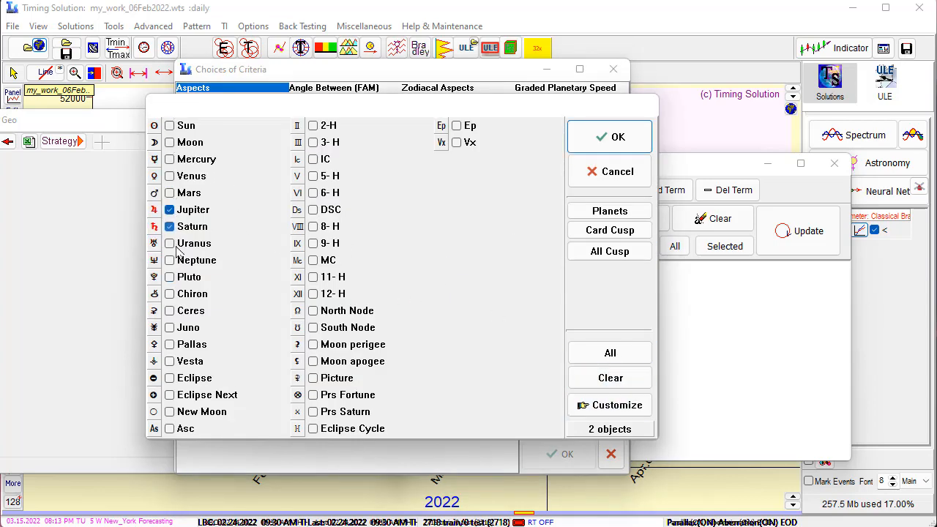
left_click(169, 244)
left_click(169, 260)
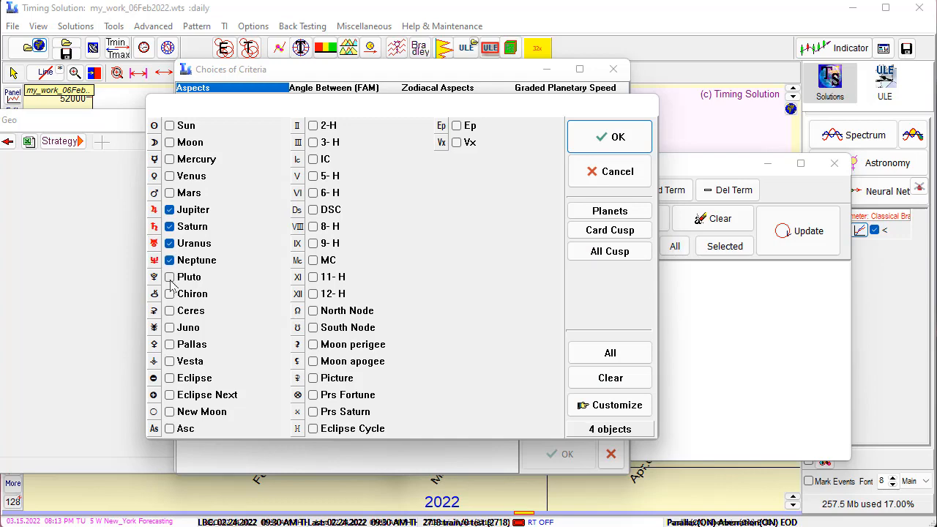
left_click(170, 277)
left_click(589, 137)
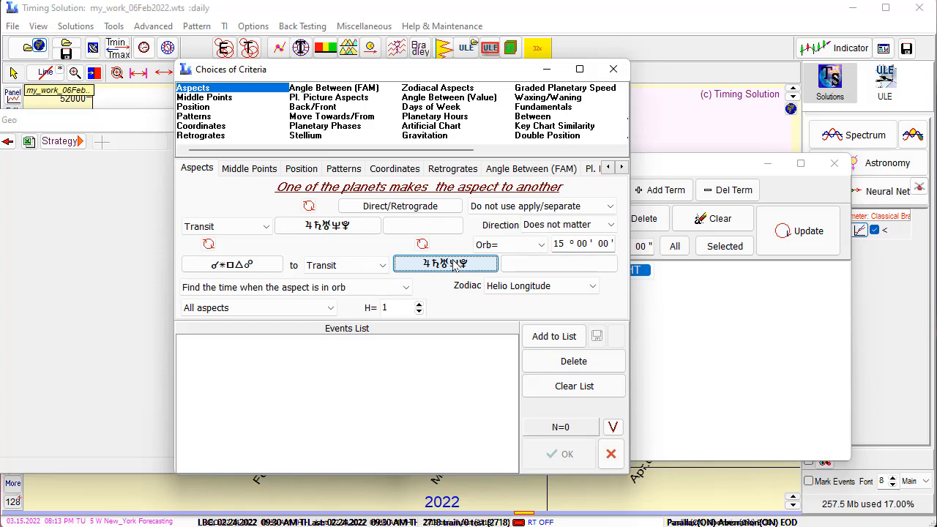
Add the resulting heliocentric transit-to-transit aspects to the Helio Longterm term and close the model editor
left_click(542, 341)
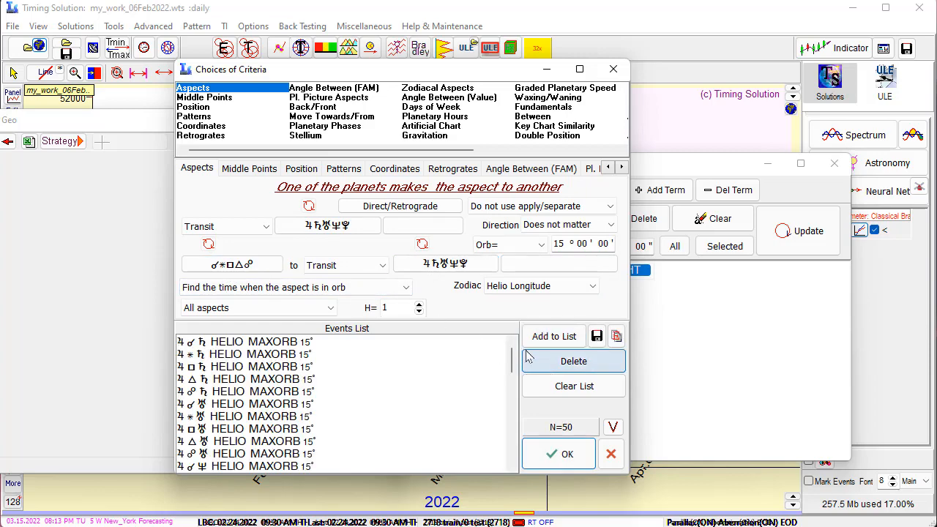
left_click(553, 463)
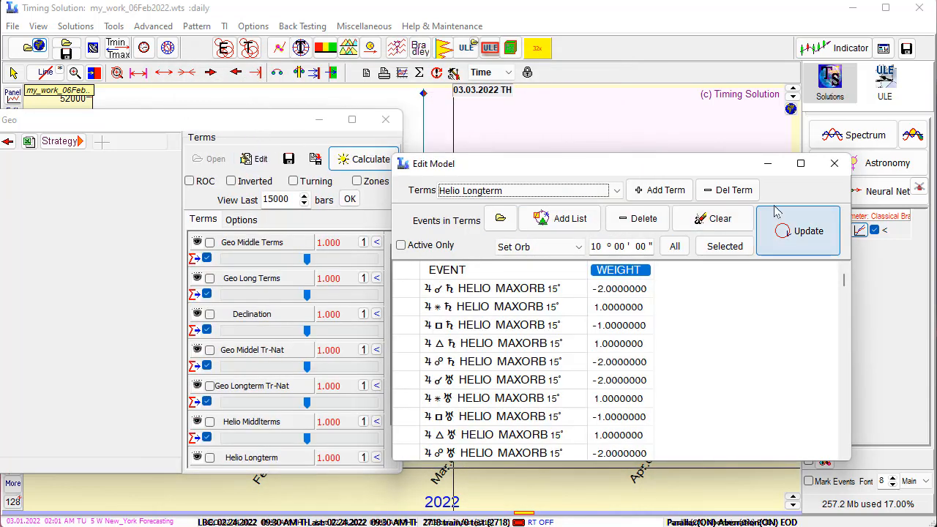
left_click(840, 163)
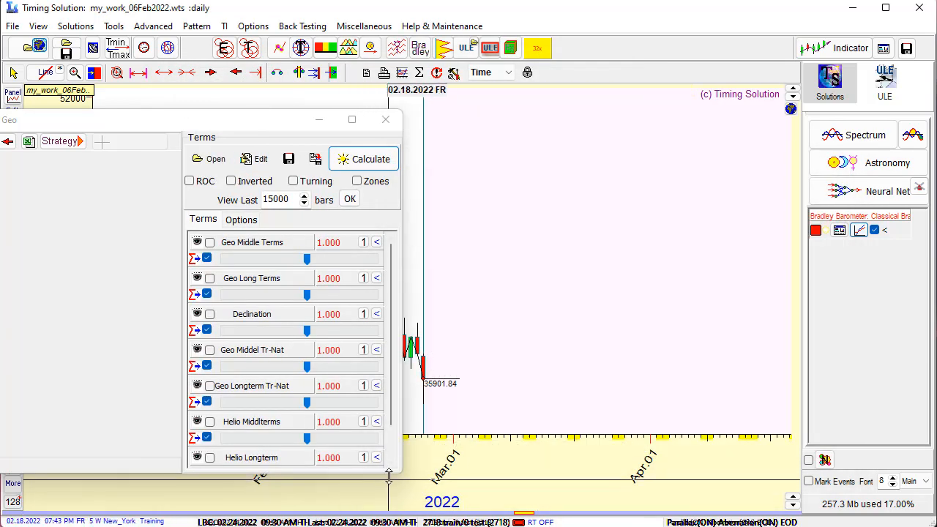
Extend the Geo window downward to fit all seven terms and calculate the projection from the extended model
left_click_drag(389, 472, 388, 522)
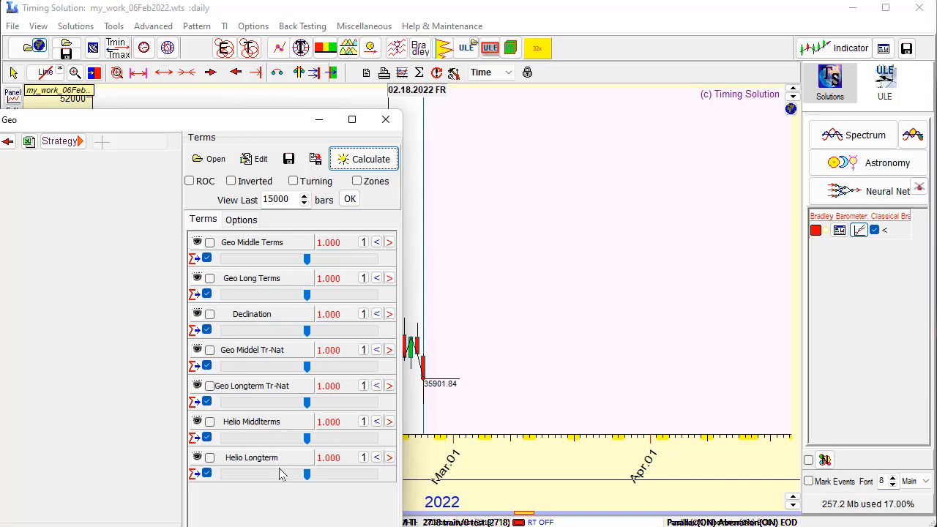
left_click(364, 164)
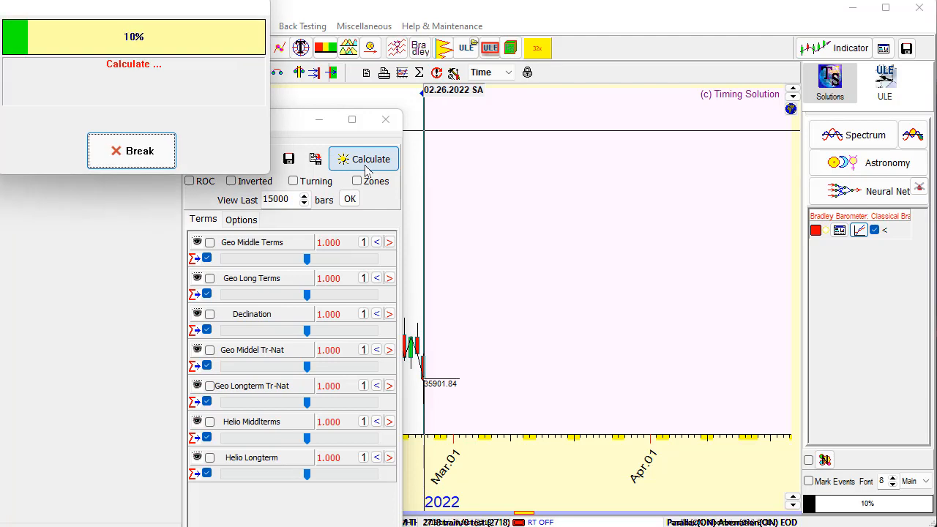